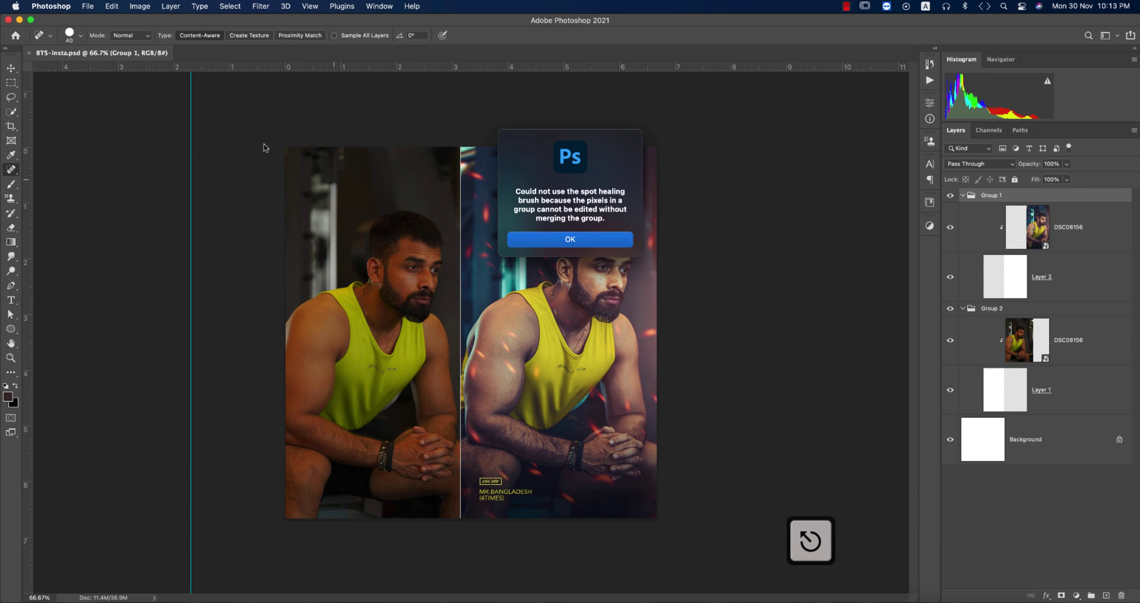
Activate the Move tool and close the BTS-insta.psd document.
click(10, 69)
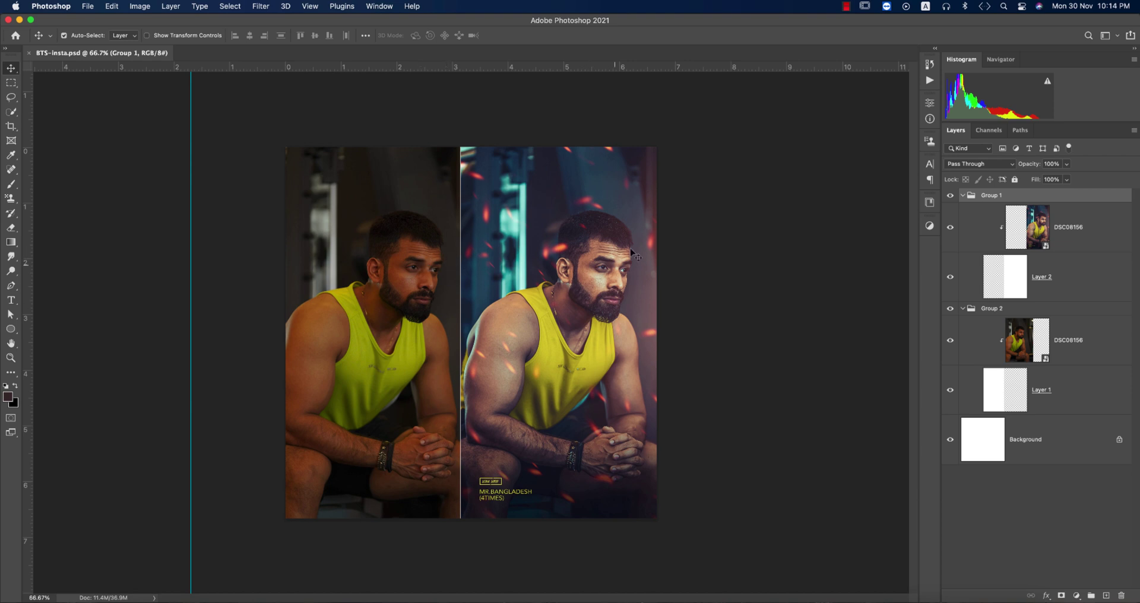
click(29, 53)
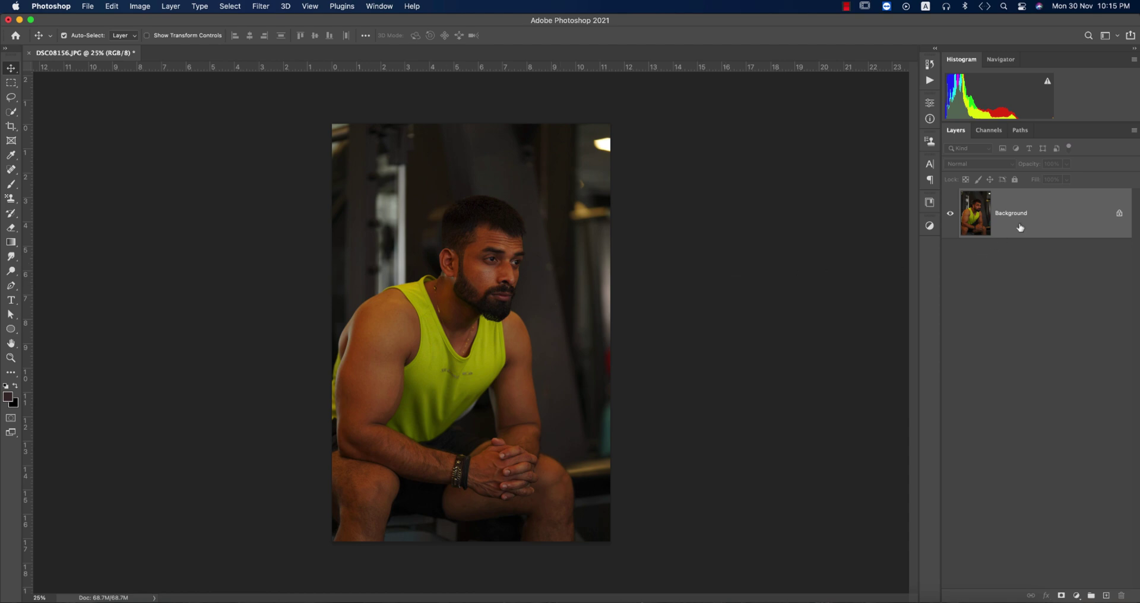
Duplicate the Background layer of the photo and rename the copy "edit".
key(super+j)
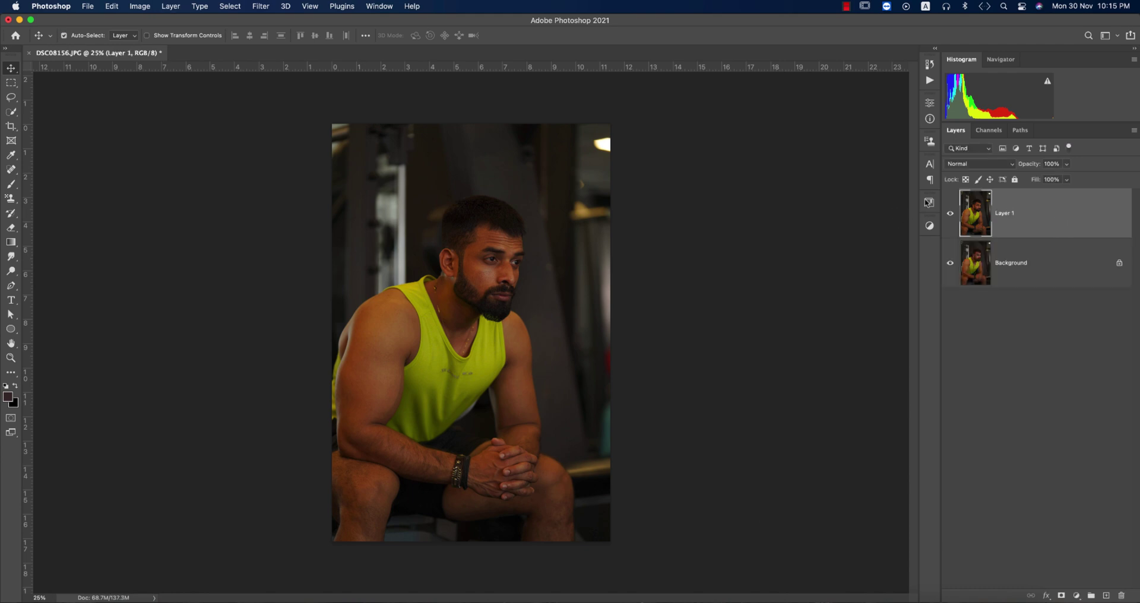
click(950, 213)
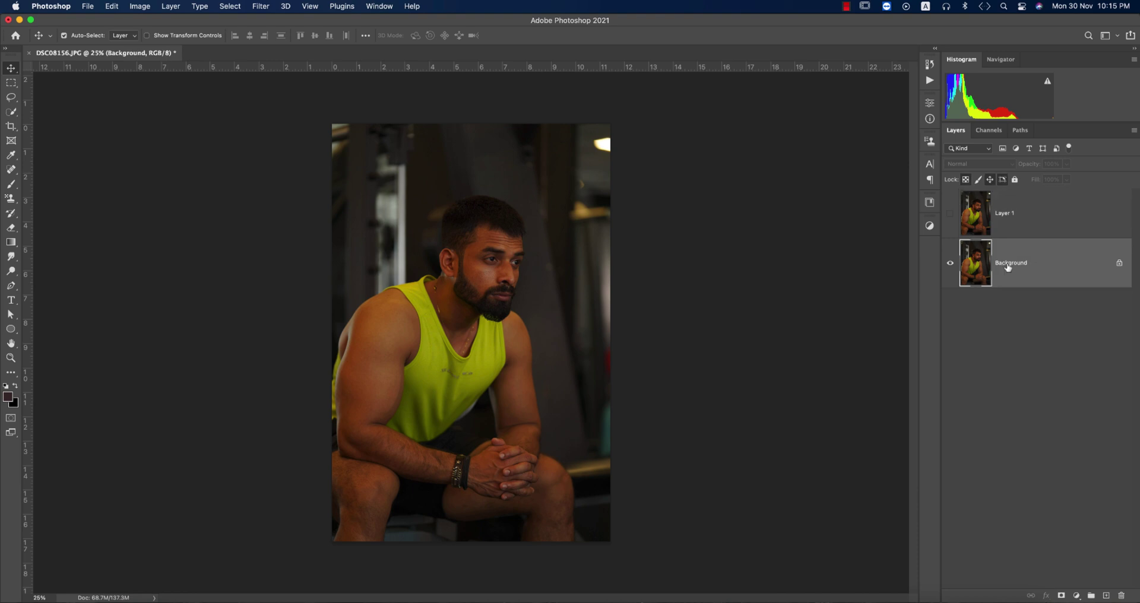
click(950, 215)
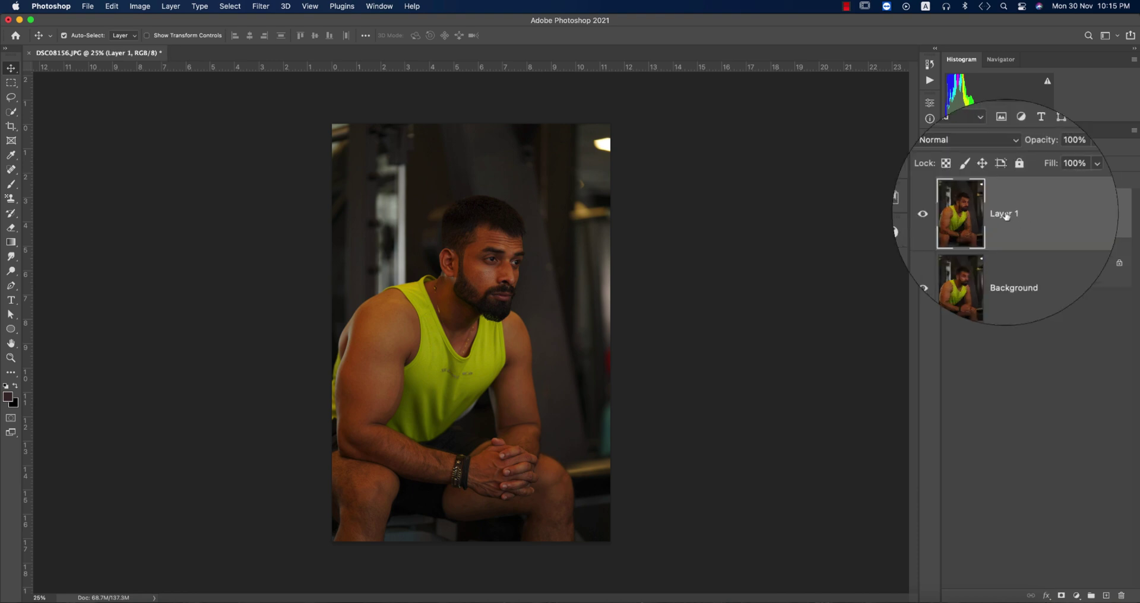
double_click(1005, 216)
key(BackSpace)
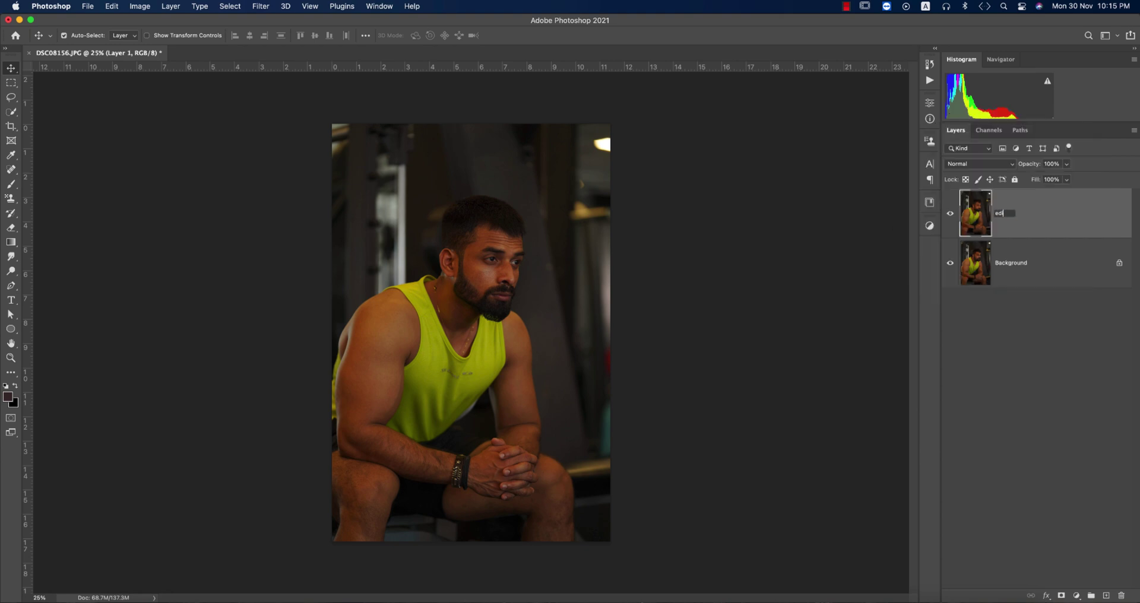
text(edit)
key(Return)
Apply the Camera Raw filter to the edit layer and expand its Basic adjustments.
click(262, 8)
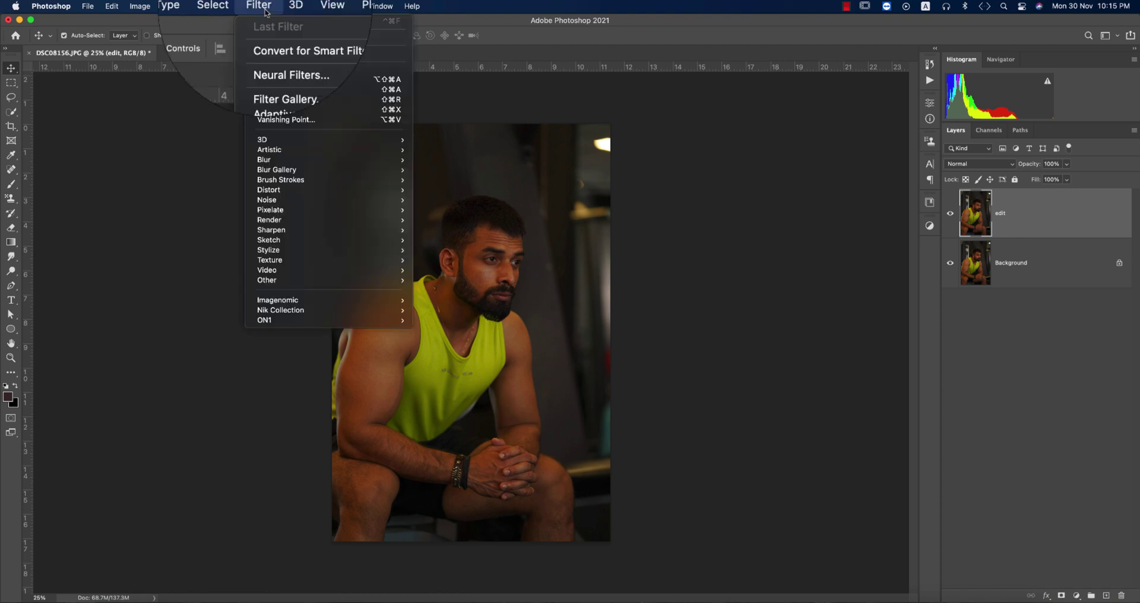
click(289, 89)
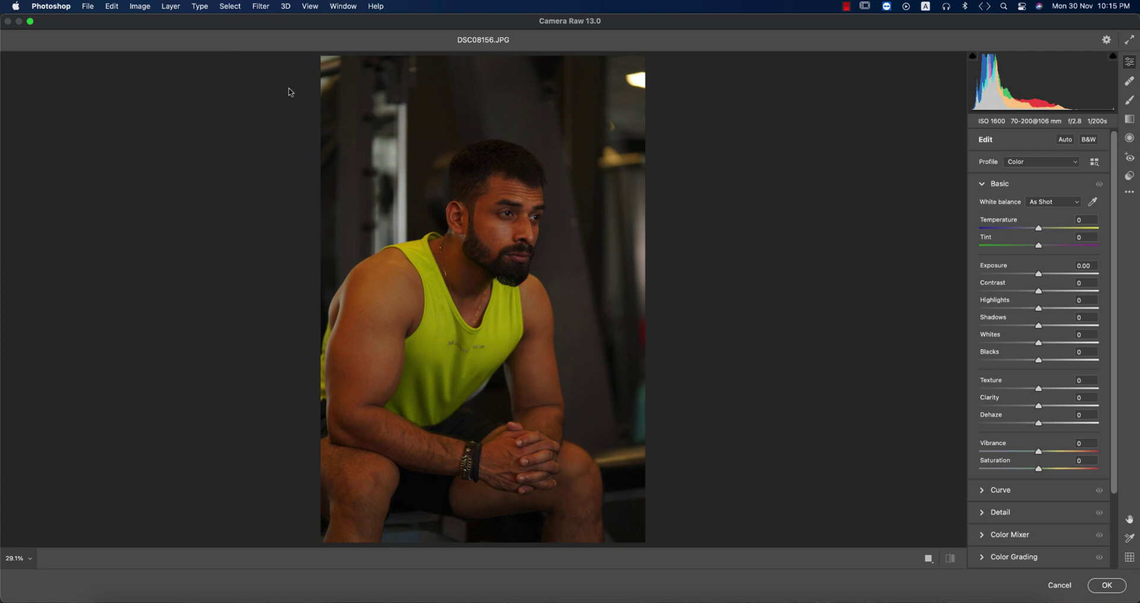
click(986, 184)
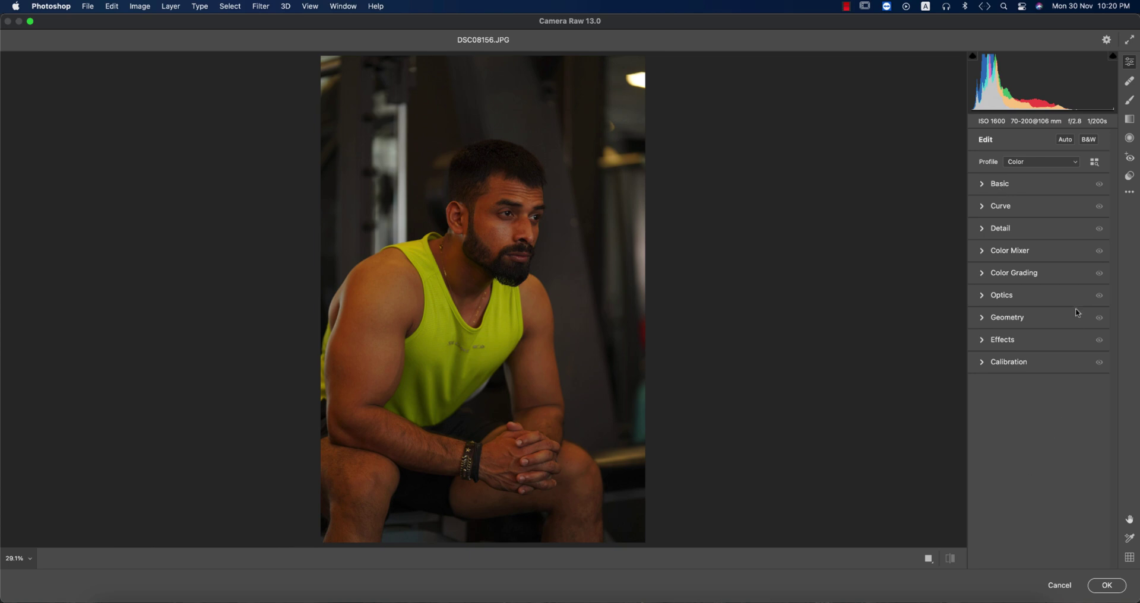
click(982, 184)
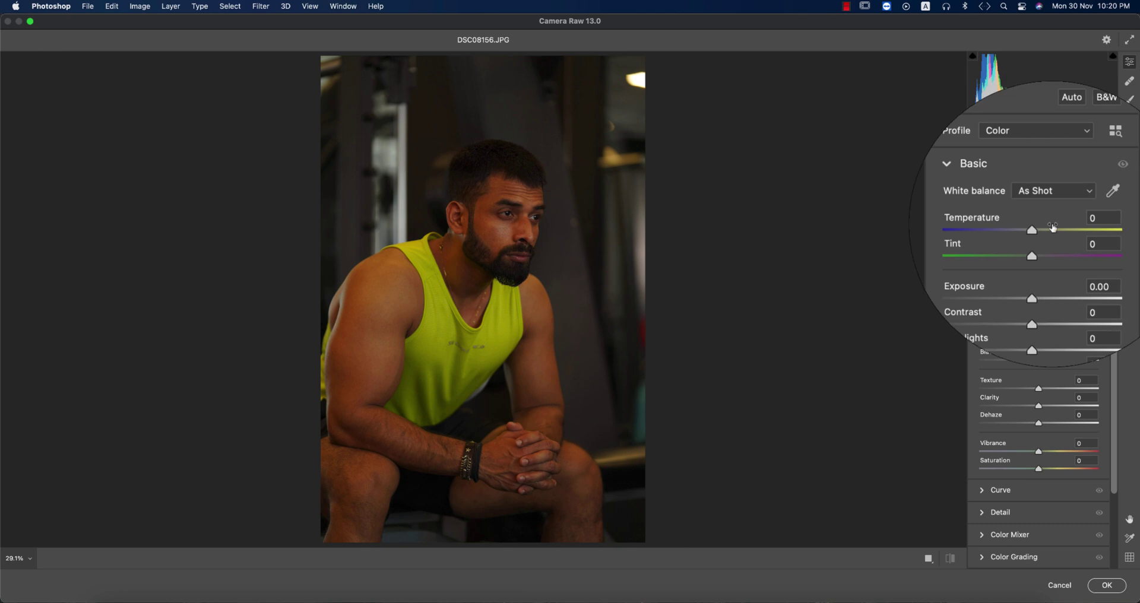
Set Exposure to +0.35, Contrast to +7, Highlights to -24 and Whites to +15 in the Basic adjustments.
drag(1040, 275, 1043, 275)
click(1044, 277)
drag(1040, 295, 1055, 346)
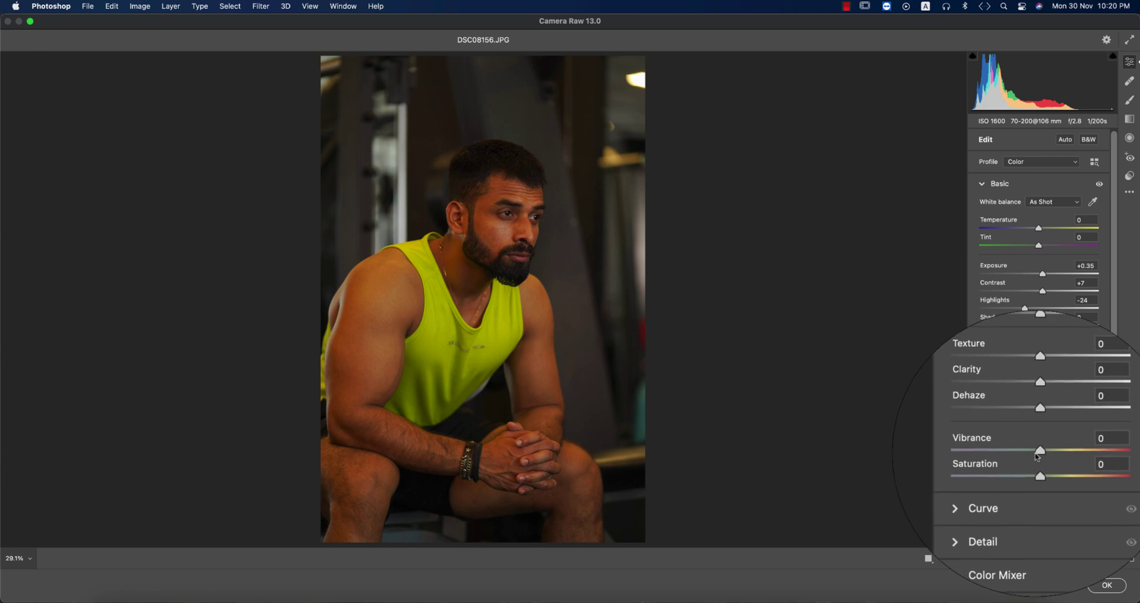
Lower Vibrance to -20 and raise Texture to +51 and Clarity to +21.
drag(1043, 451, 1025, 453)
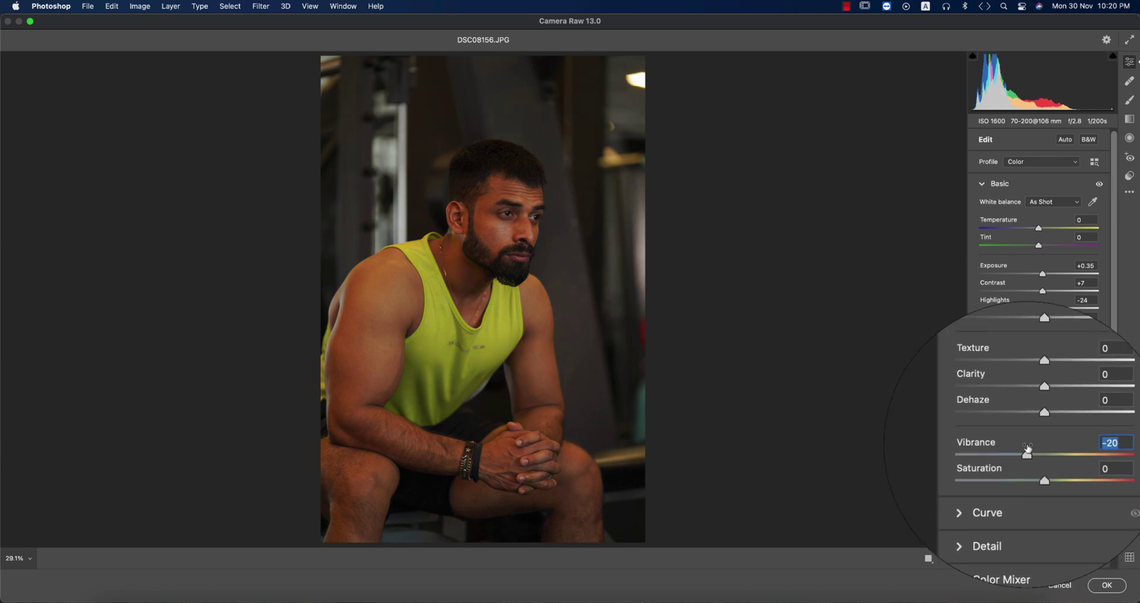
drag(1044, 390, 1054, 409)
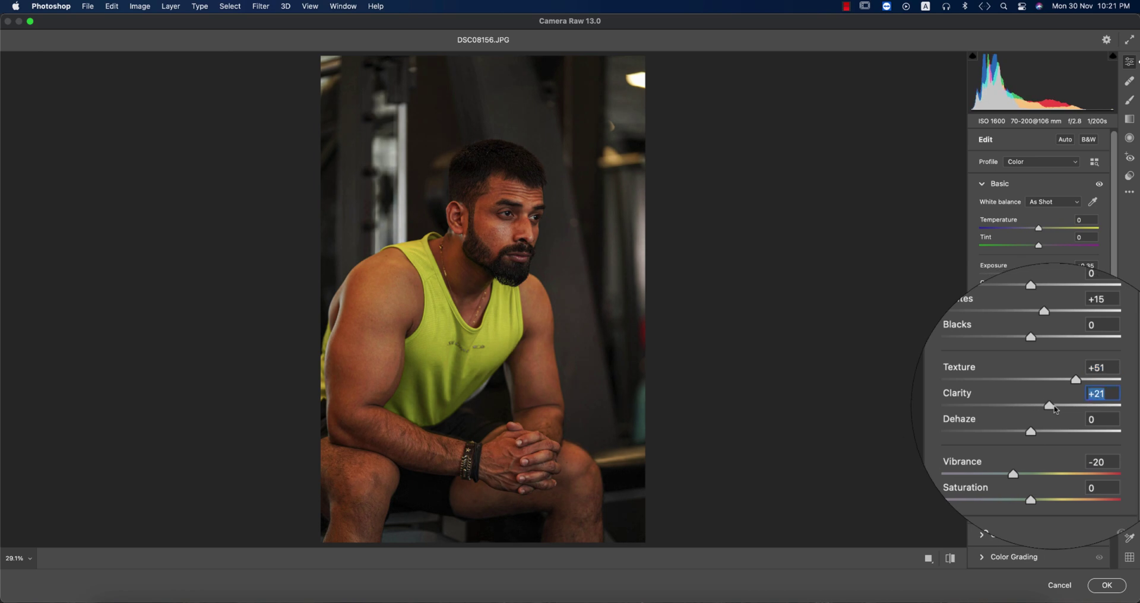
scroll(1108, 507, down, 3)
scroll(1107, 506, down, 1)
mouse_move(1043, 364)
mouse_down()
mouse_move(1027, 364)
mouse_move(1042, 382)
mouse_up()
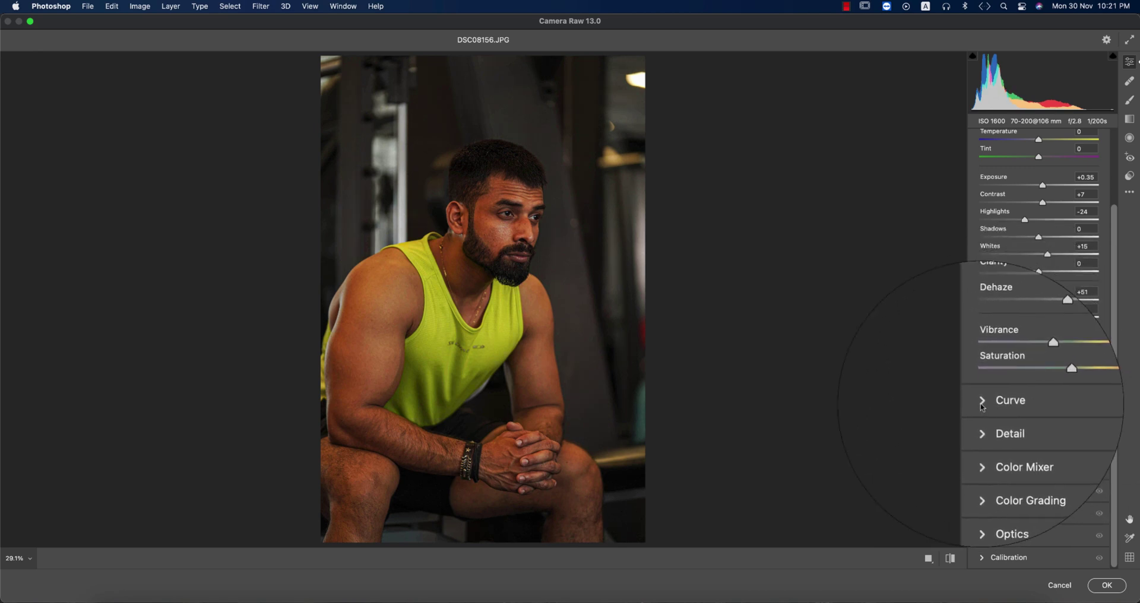
In the Detail adjustments, set Sharpening to 32 and Noise Reduction to 17, and slightly raise Color Noise Reduction.
click(983, 407)
click(984, 214)
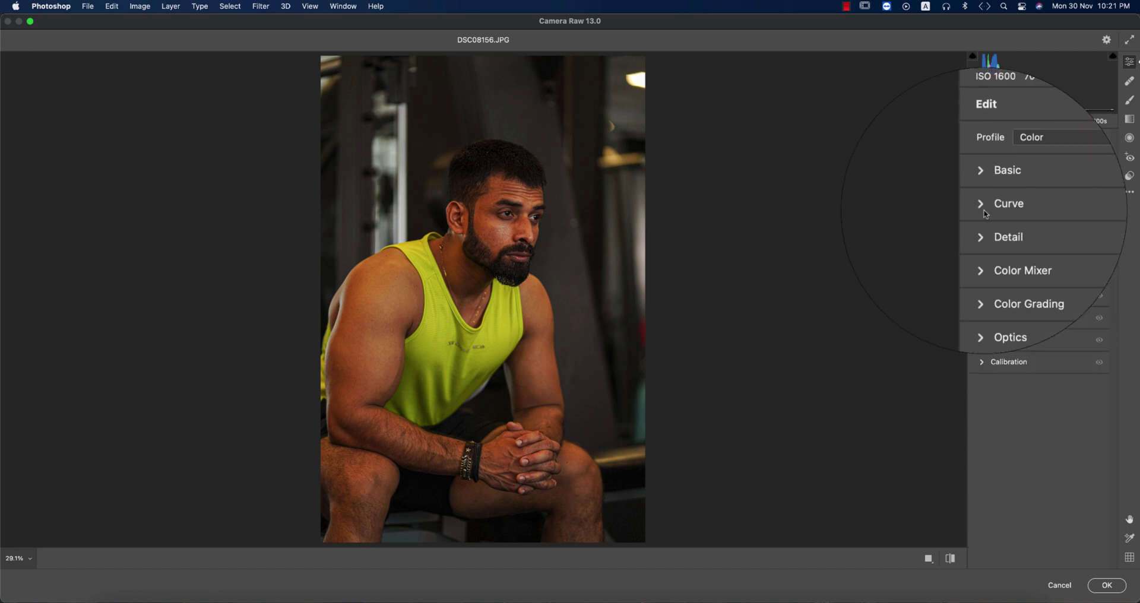
click(984, 231)
drag(980, 256, 1005, 257)
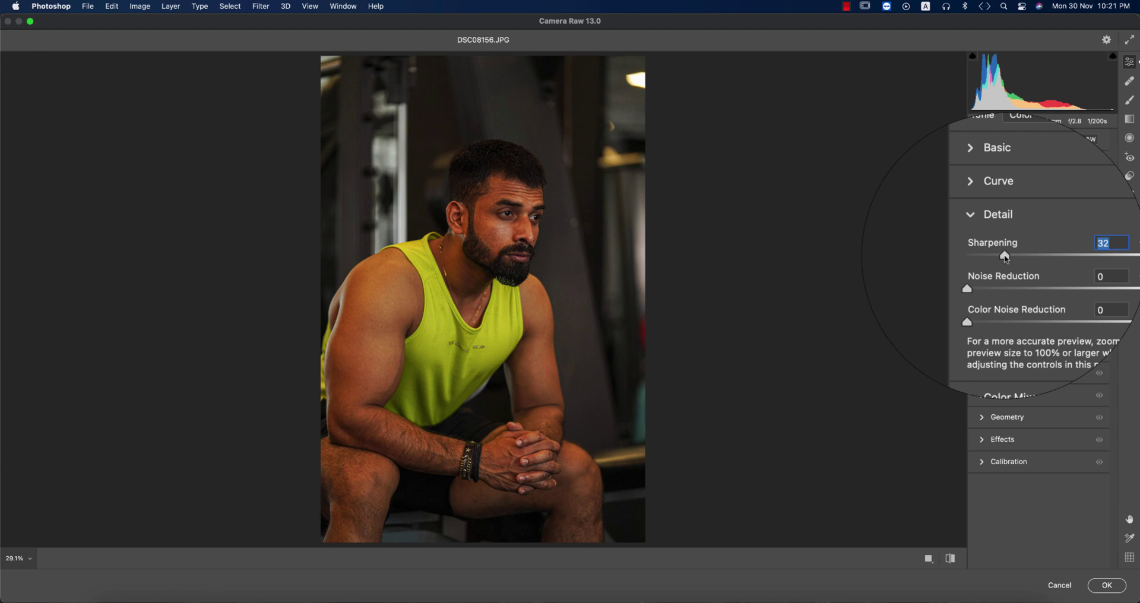
drag(967, 289, 997, 289)
click(997, 303)
scroll(997, 303, up, 3)
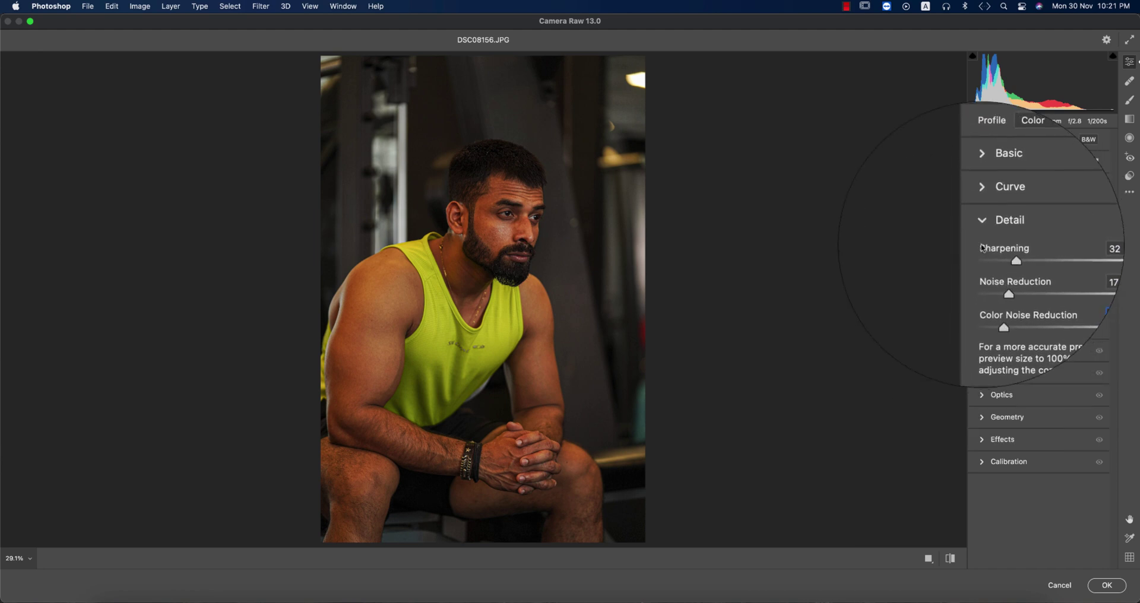
click(982, 228)
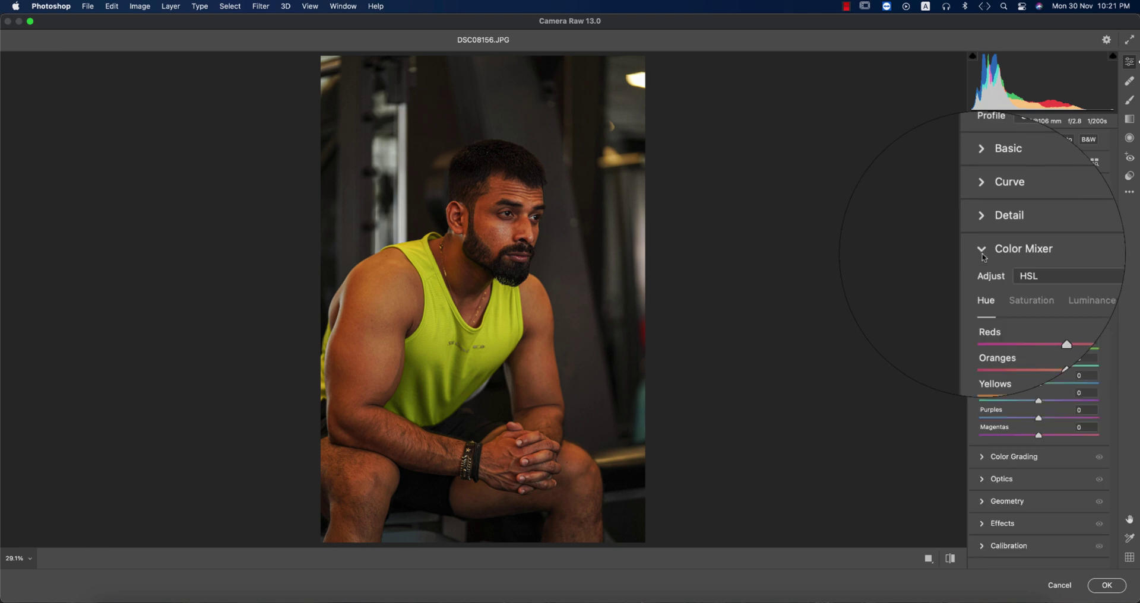
Examine the Hue, Saturation and Luminance controls of the Color Mixer.
click(983, 252)
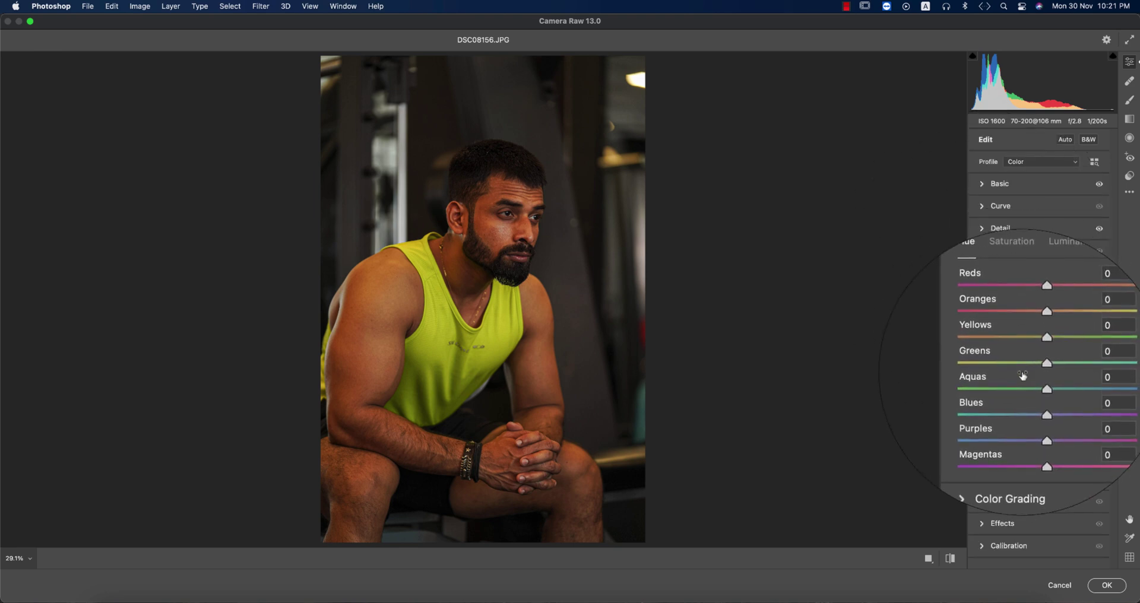
click(1055, 286)
click(986, 289)
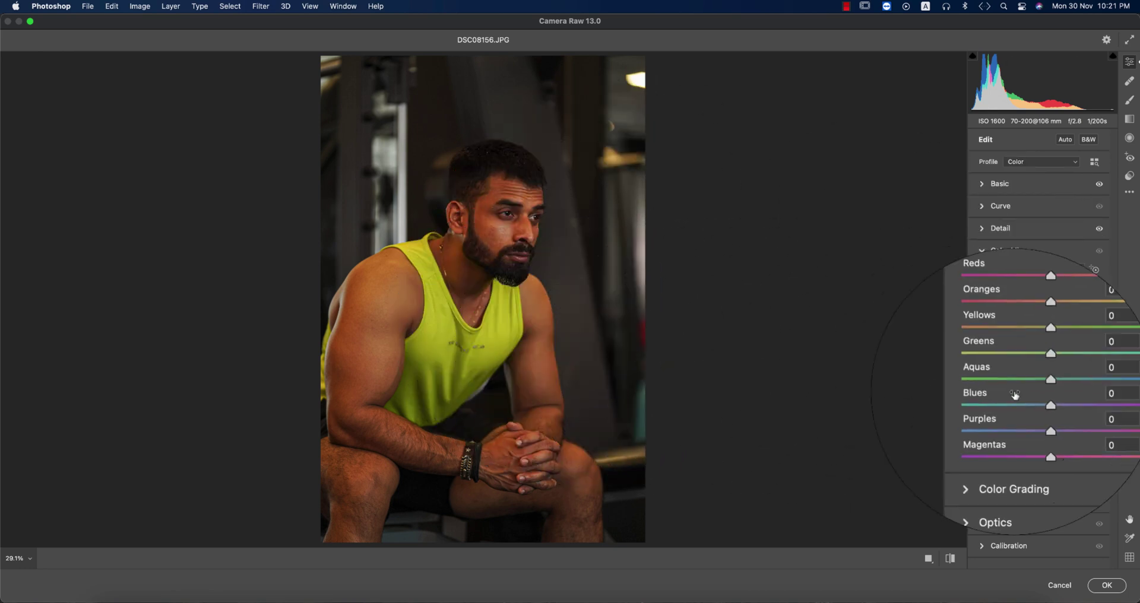
click(1028, 285)
click(1088, 285)
click(987, 288)
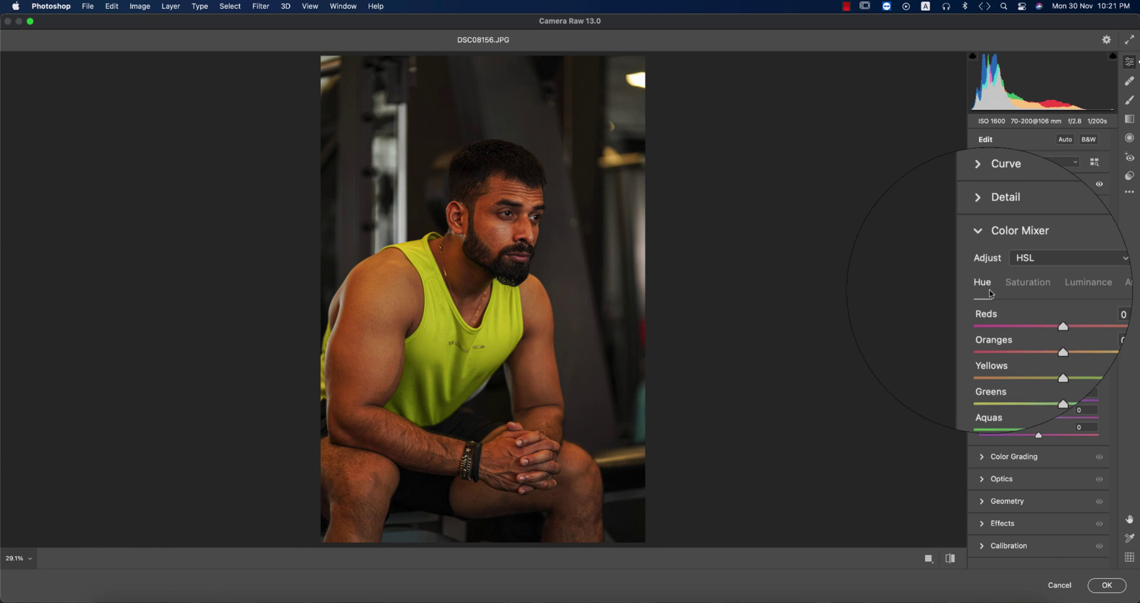
click(1026, 291)
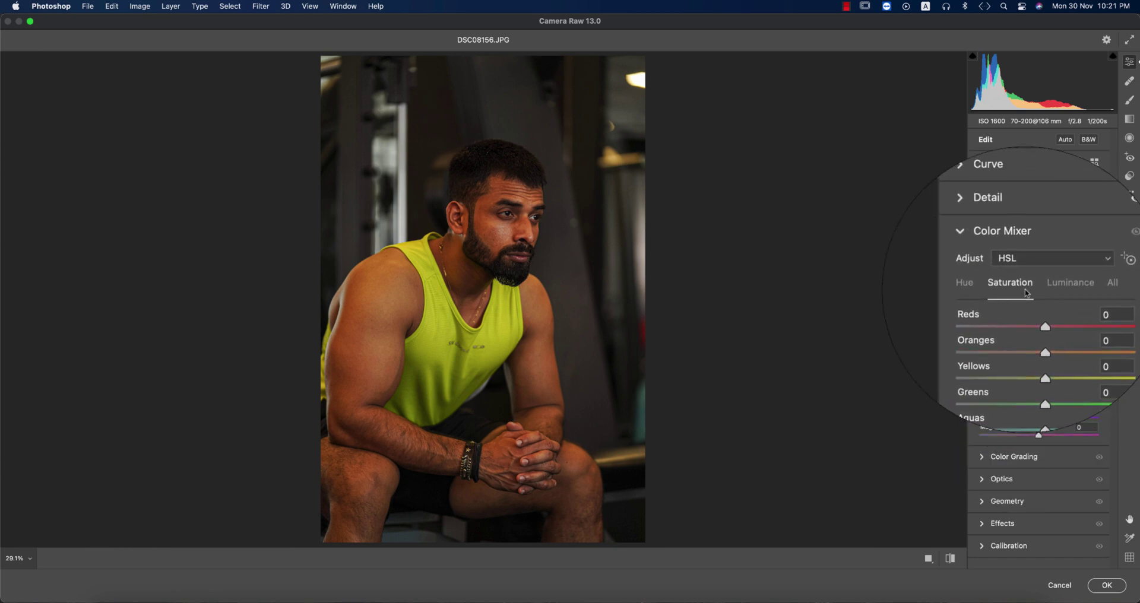
click(1072, 288)
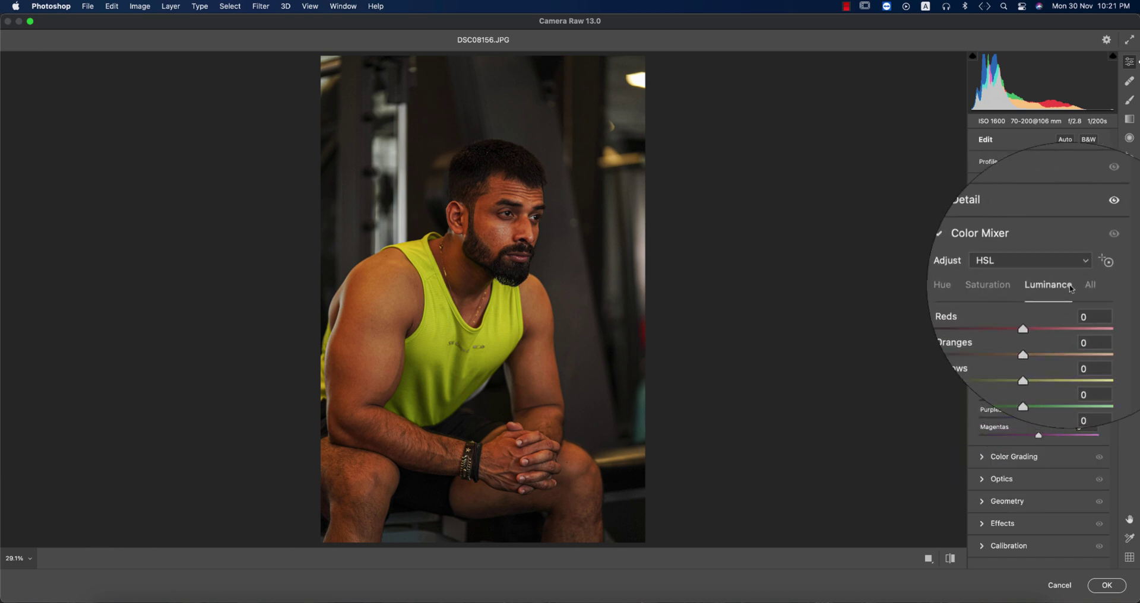
Brighten the skin tones by setting Oranges saturation to -31, Oranges luminance to +34 and Reds luminance to +27.
click(1015, 290)
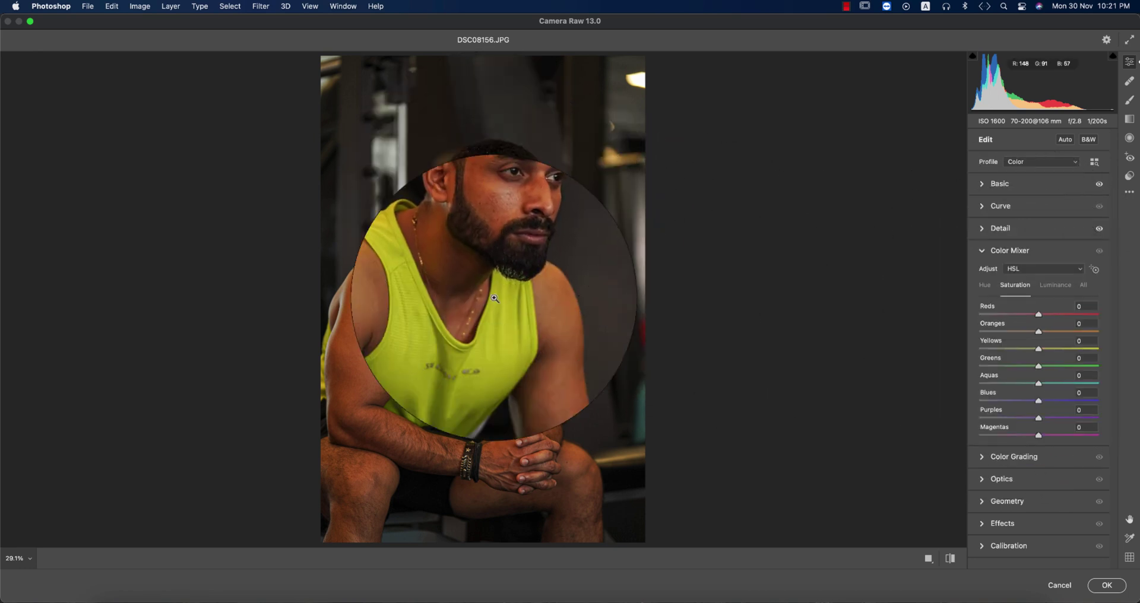
drag(1028, 334, 1018, 332)
click(1040, 288)
drag(1024, 332, 1059, 333)
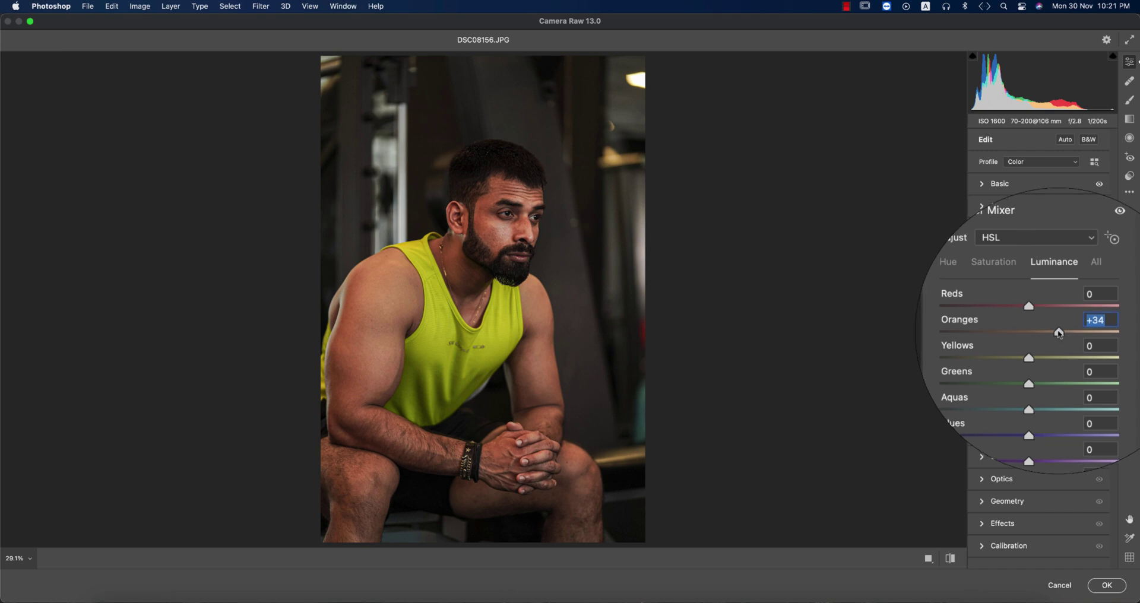
drag(1029, 306, 1056, 319)
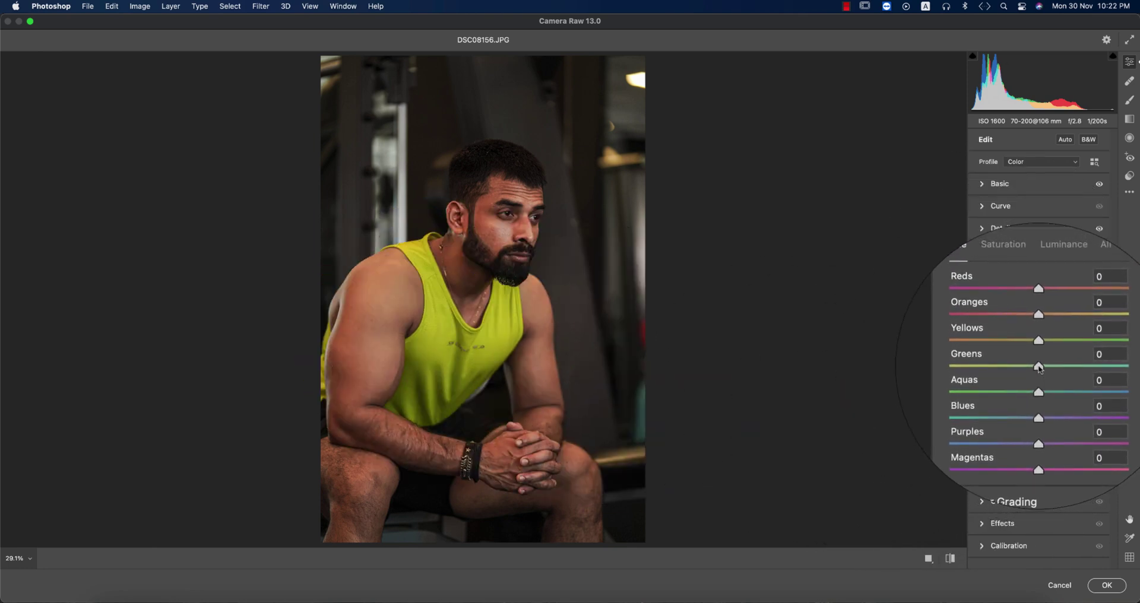
Recolor the tank top by setting Greens hue to -100 and Greens saturation to +62, and adjust Greens luminance.
drag(1036, 365, 953, 372)
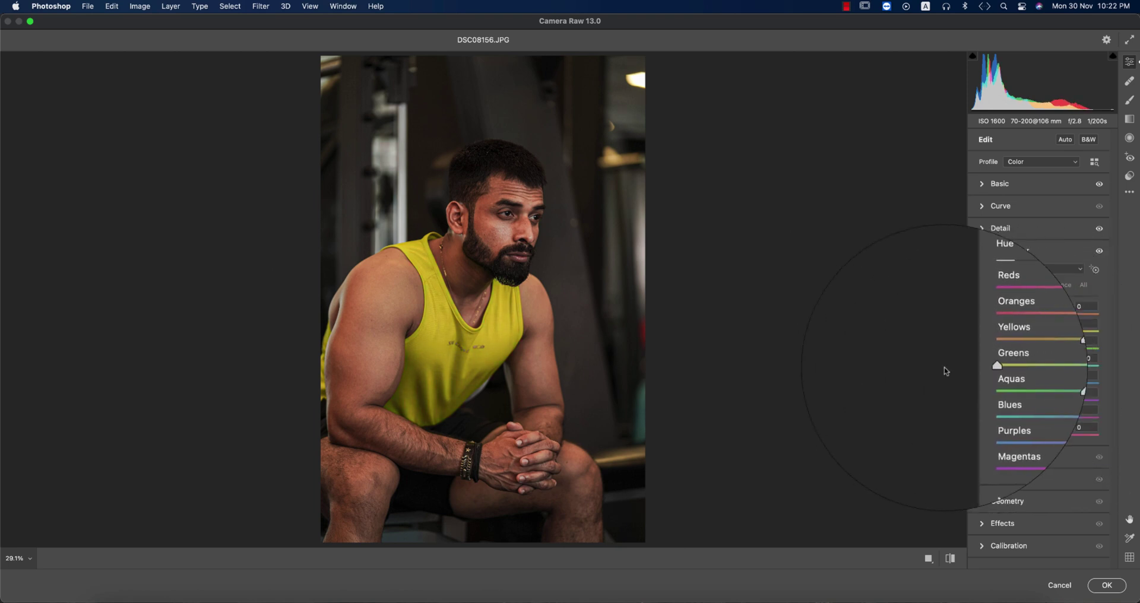
click(1029, 285)
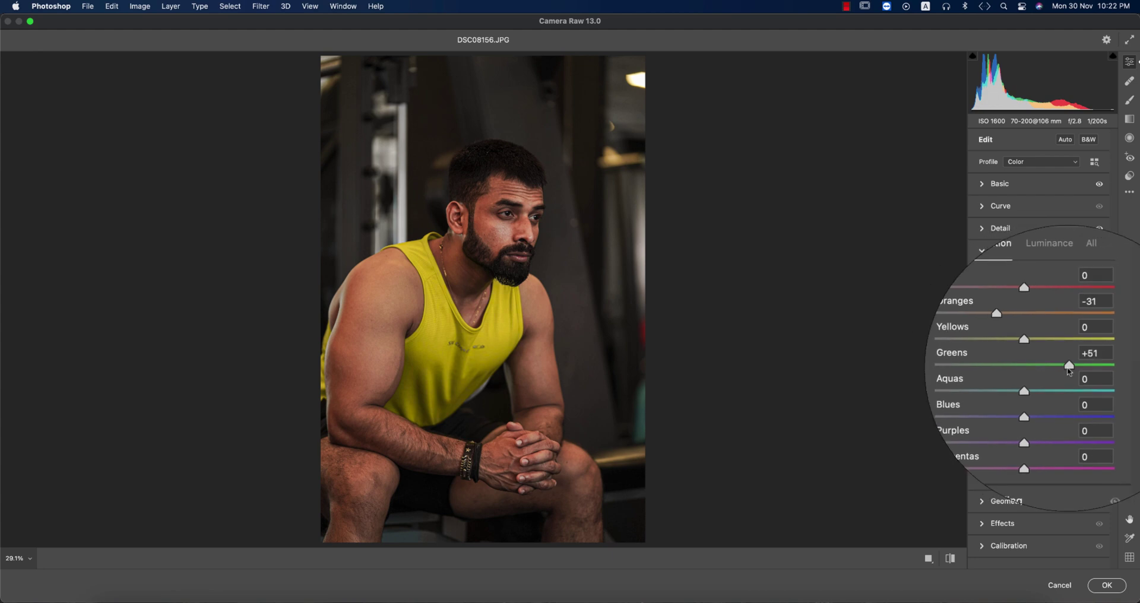
click(1046, 242)
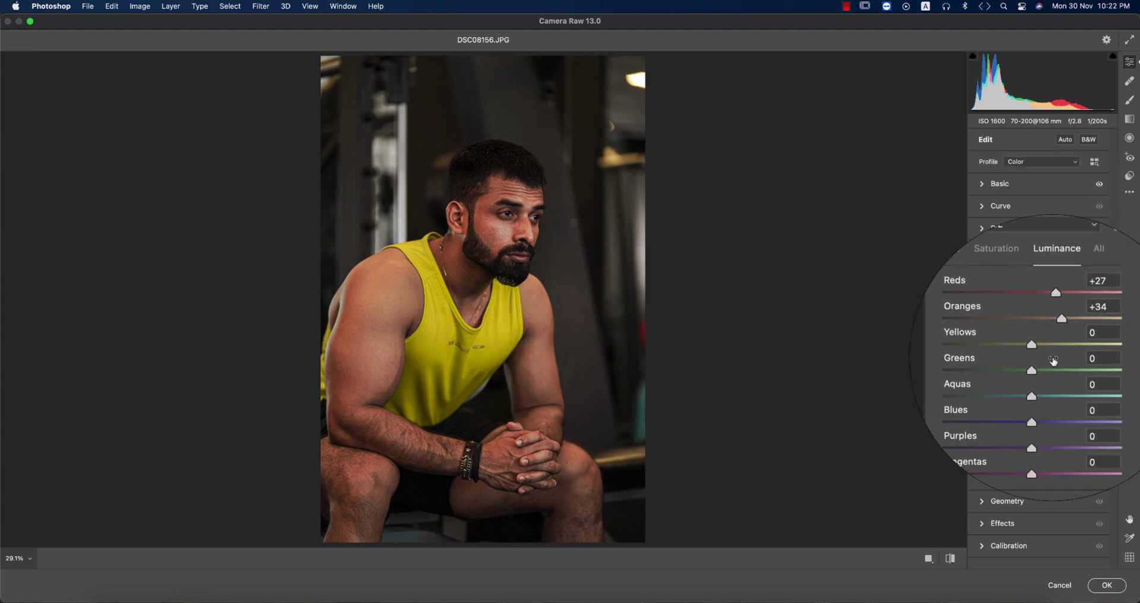
mouse_move(1063, 369)
mouse_down()
mouse_move(1079, 369)
mouse_move(1013, 364)
mouse_move(1048, 372)
mouse_up()
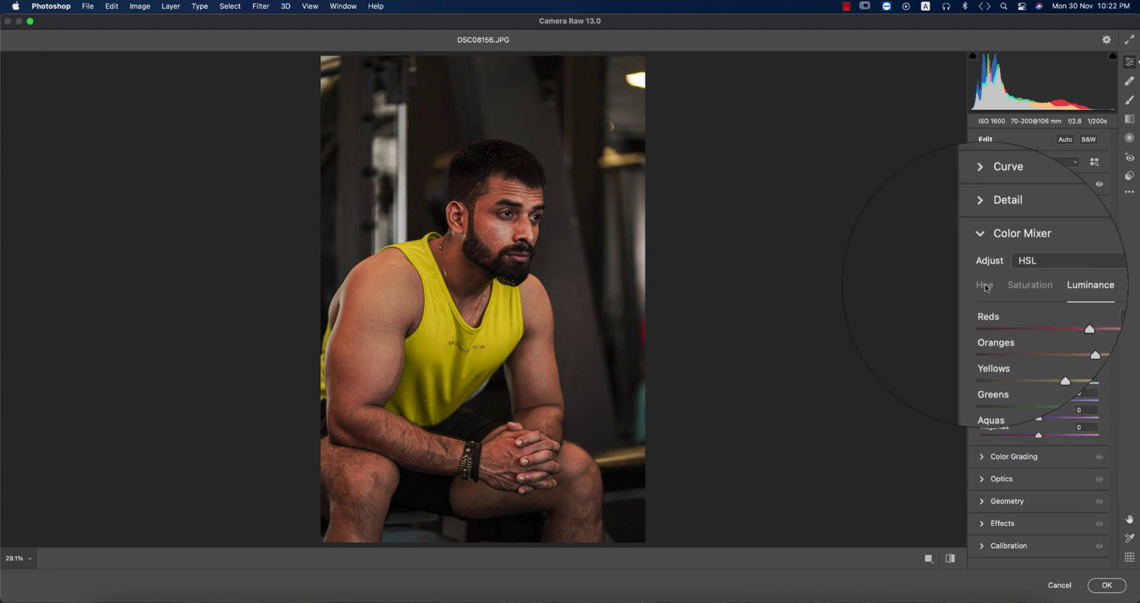
Raise the Yellows saturation and shift the Yellows hue to -60, comparing the photo with its default settings.
click(1015, 285)
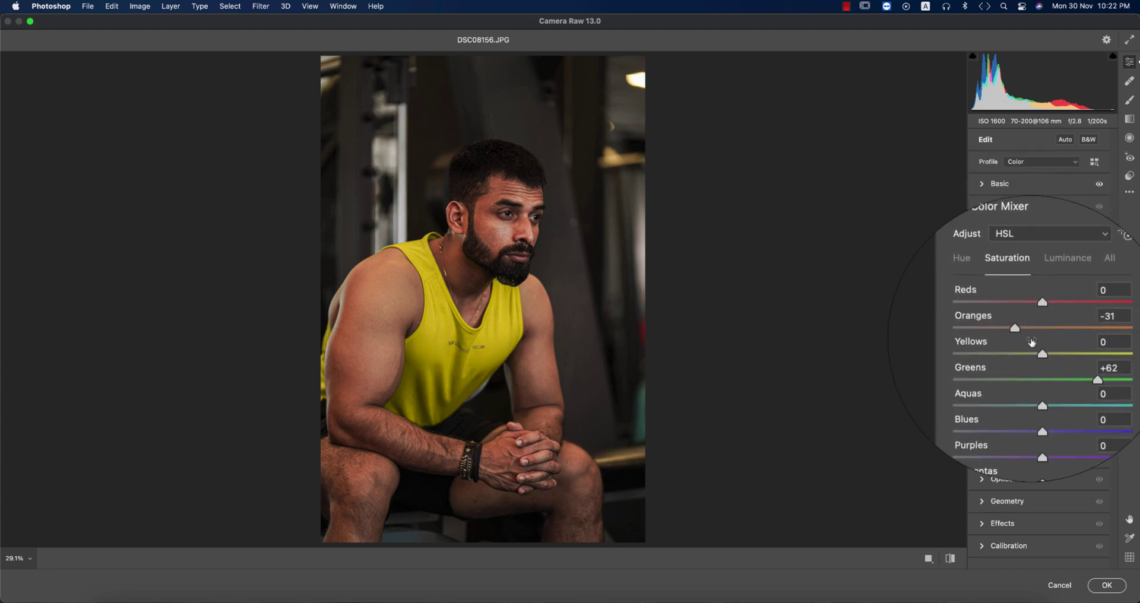
mouse_move(1046, 356)
mouse_down()
mouse_move(988, 344)
mouse_move(1049, 356)
mouse_up()
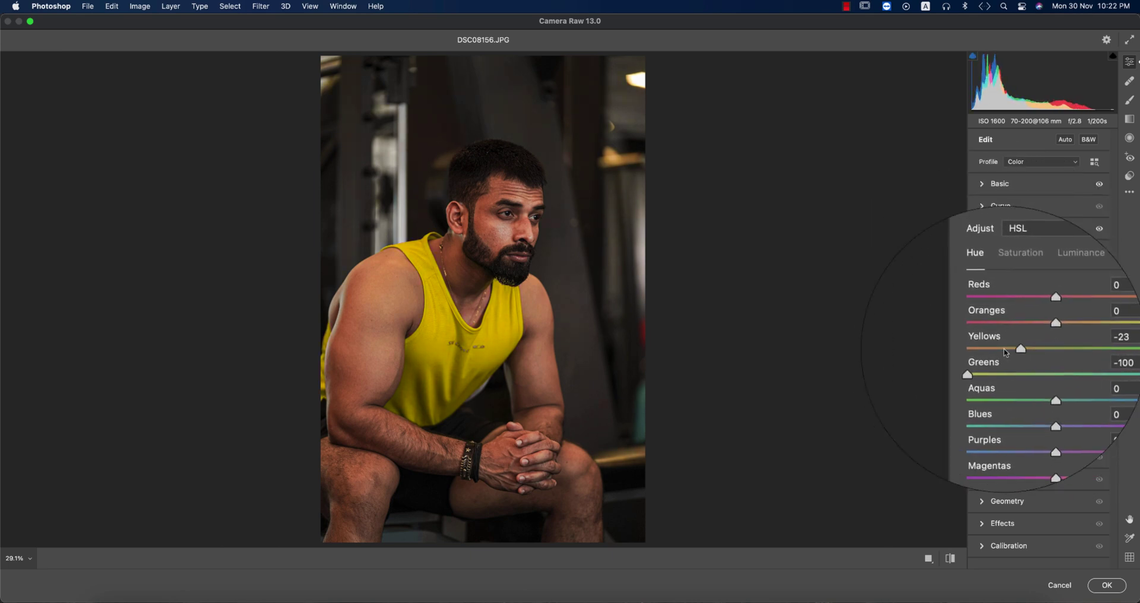
drag(1004, 352, 996, 351)
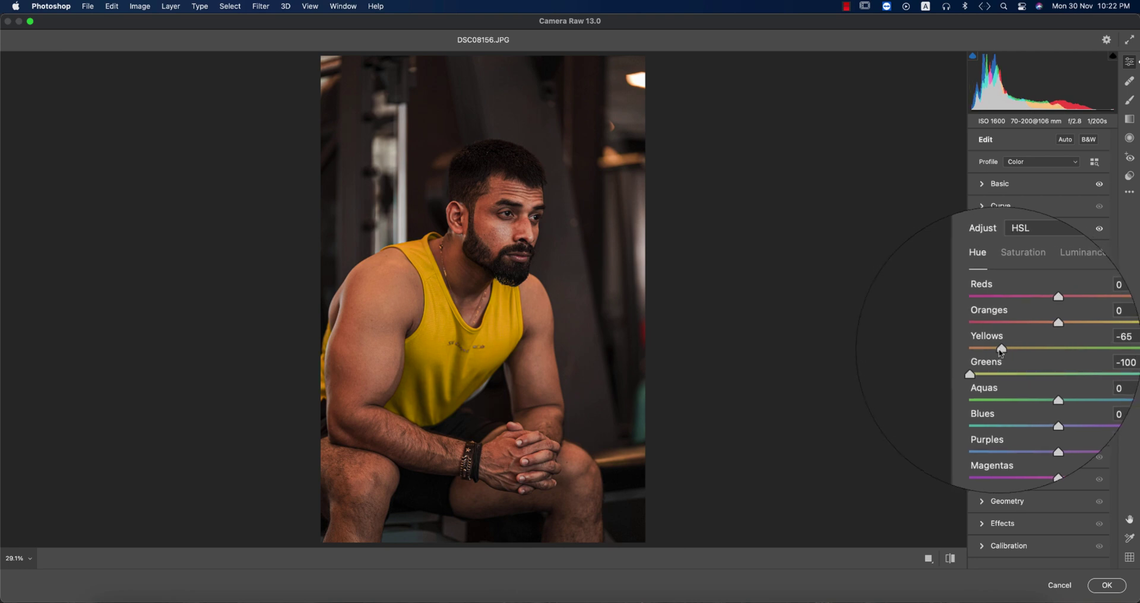
click(949, 559)
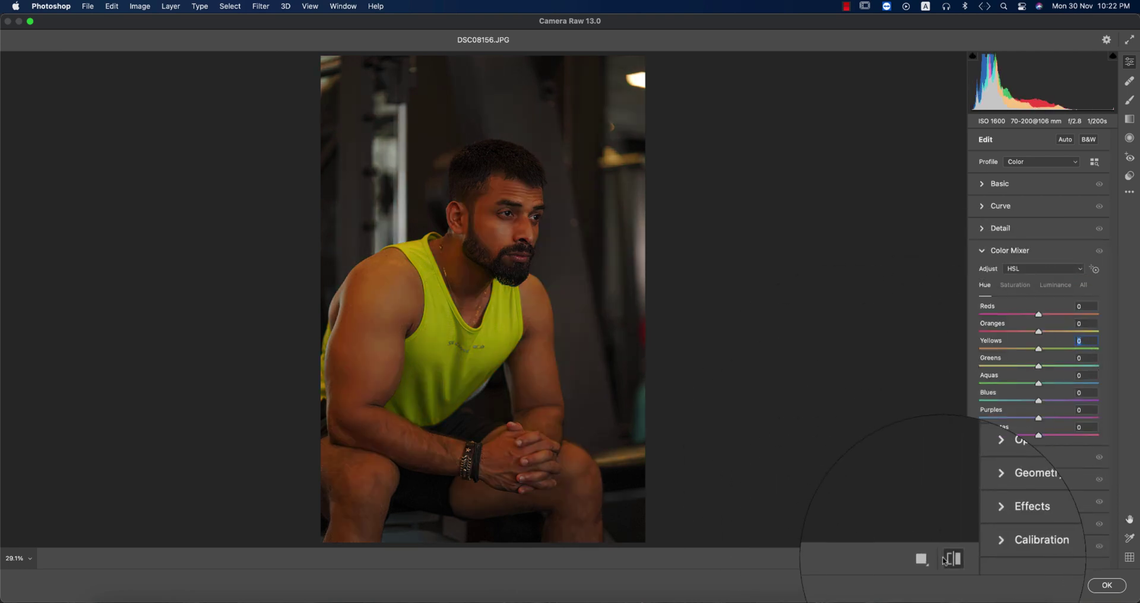
click(945, 560)
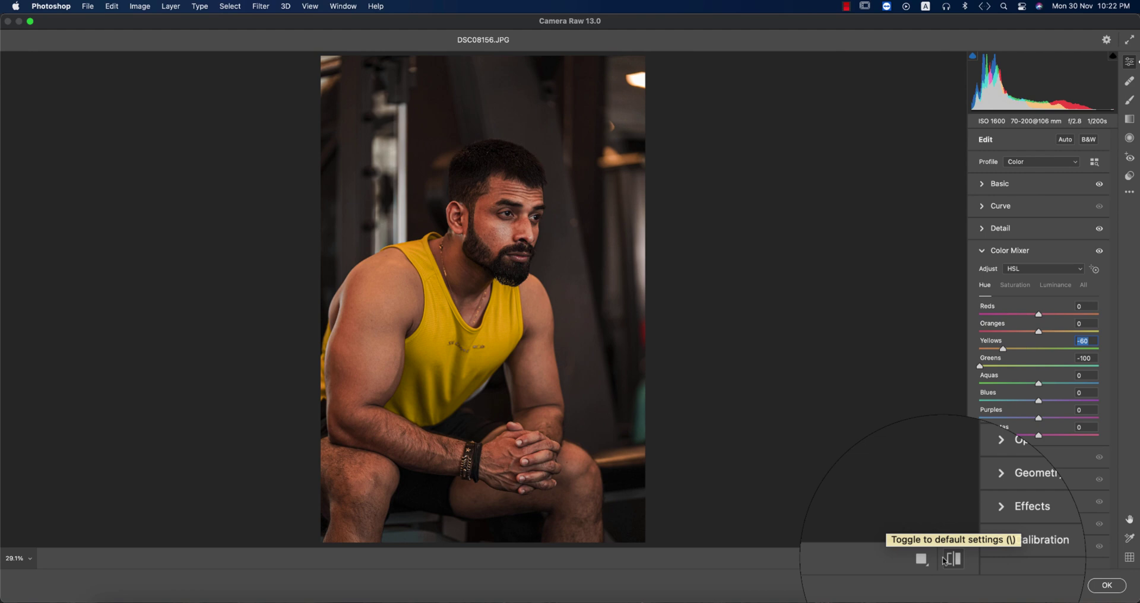
Tint the shadows teal-blue in Color Grading with a hue of about 194 and a saturation of 34.
click(982, 252)
scroll(980, 279, down, 3)
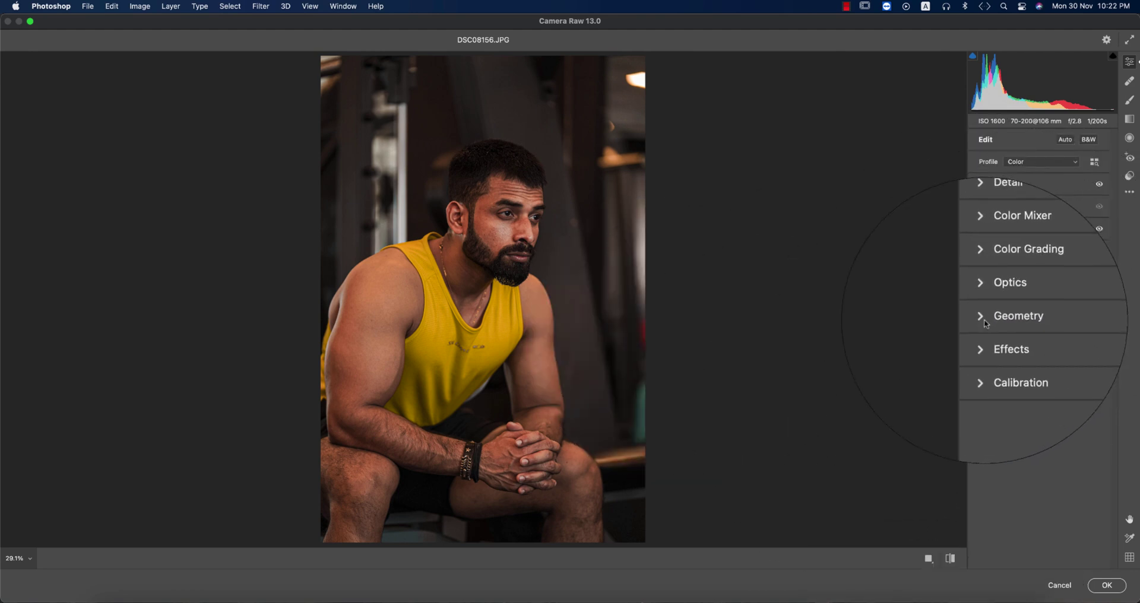
scroll(980, 302, up, 3)
click(997, 273)
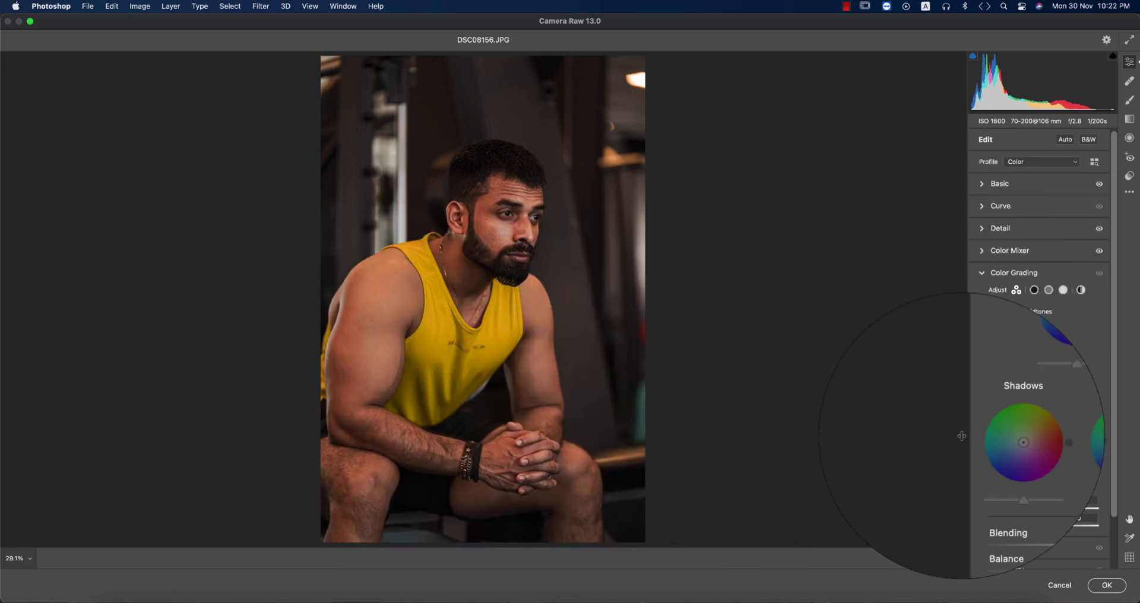
click(1033, 290)
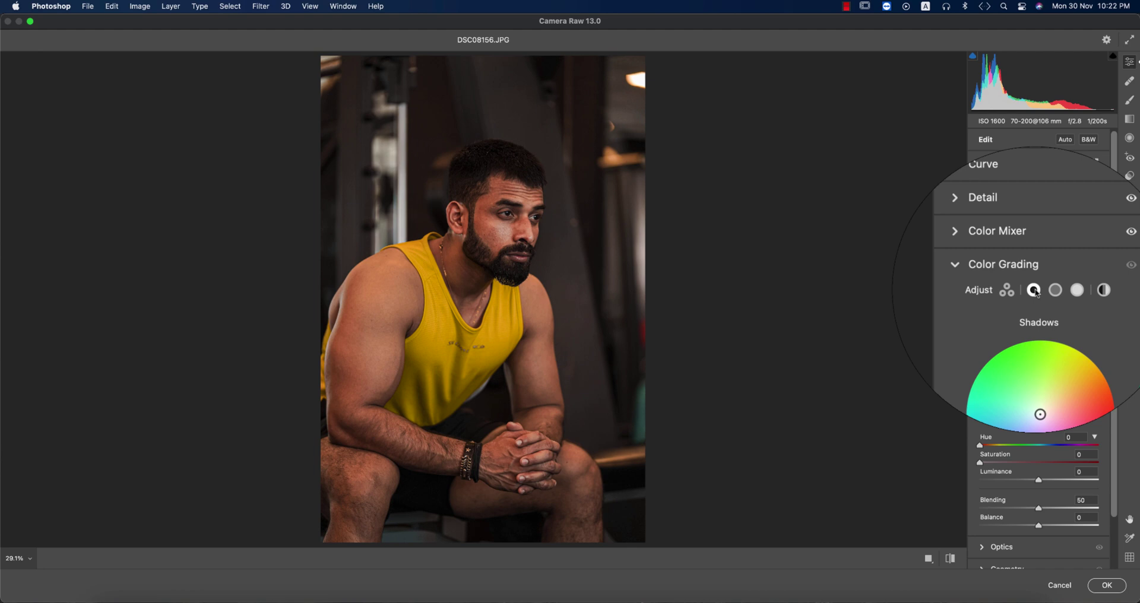
click(1049, 290)
click(1072, 291)
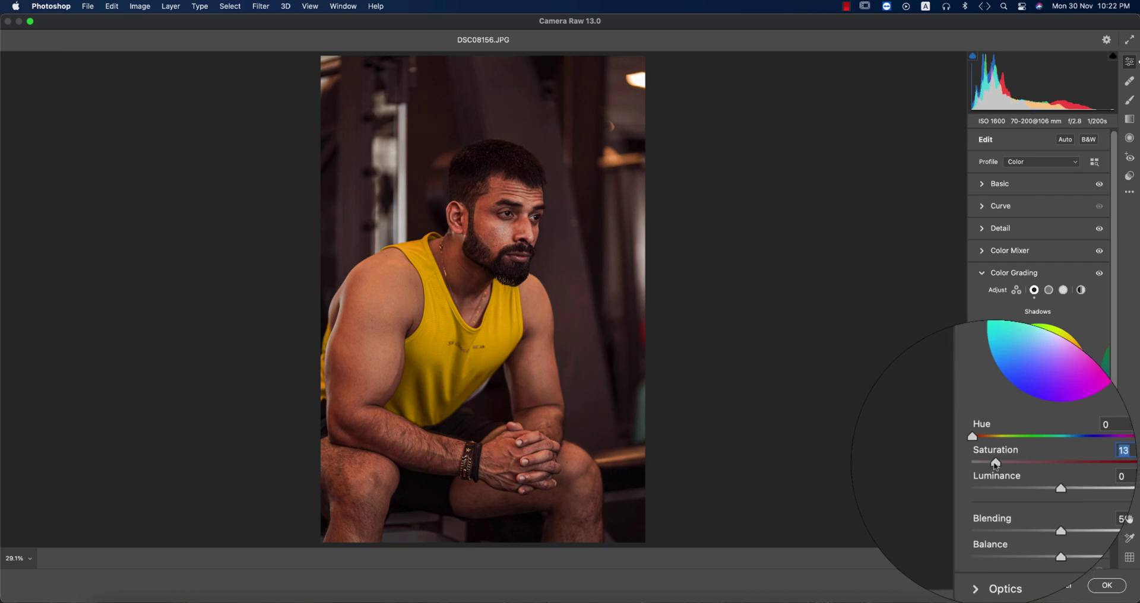
drag(995, 465, 1045, 451)
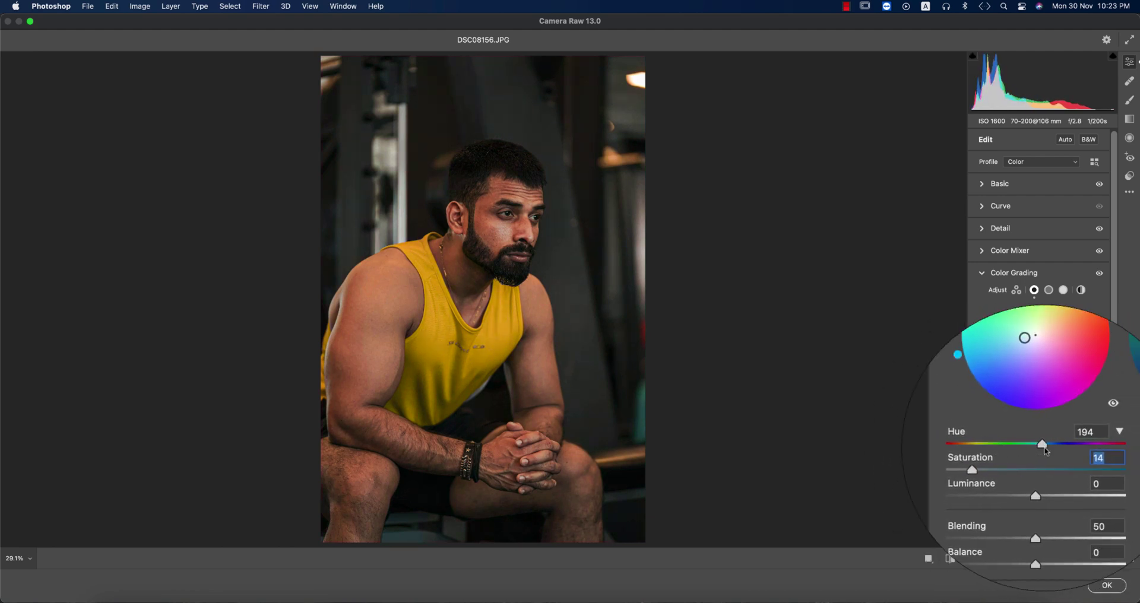
drag(1048, 451, 1046, 452)
drag(970, 469, 1020, 464)
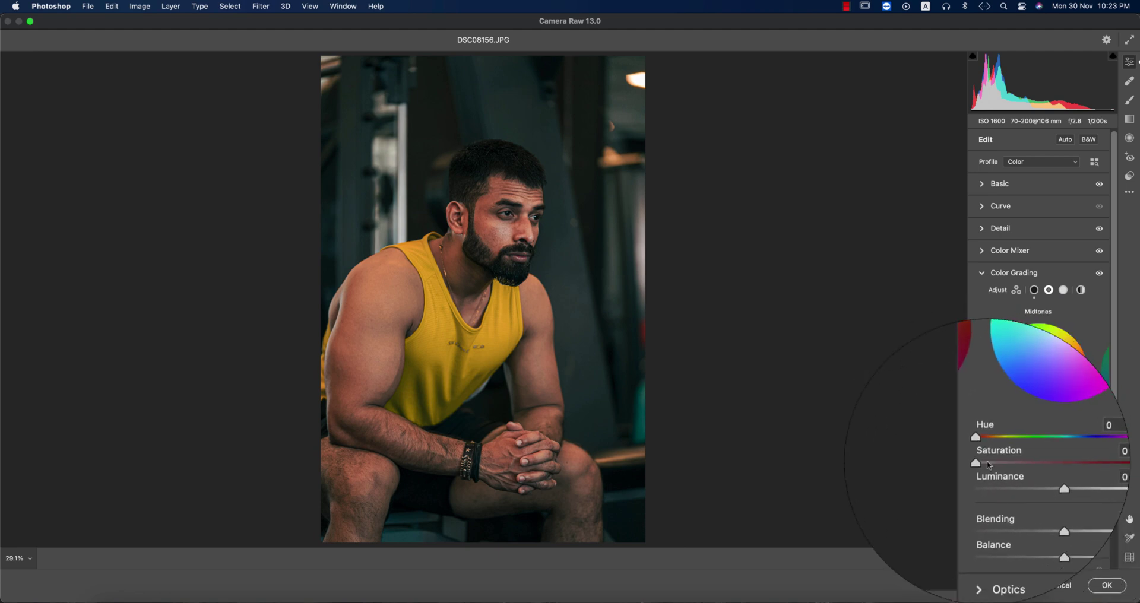
Grade the midtones with hue 65 and saturation 12, and the highlights with hue 117, saturation 11 and luminance +42.
drag(972, 439, 1001, 451)
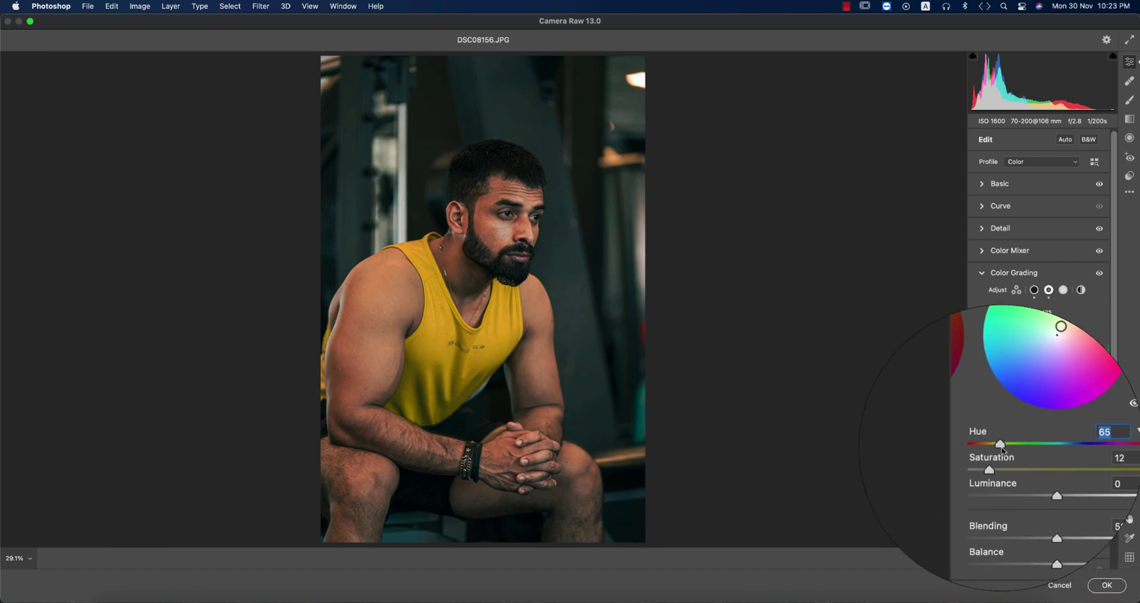
click(1064, 290)
drag(980, 462, 989, 464)
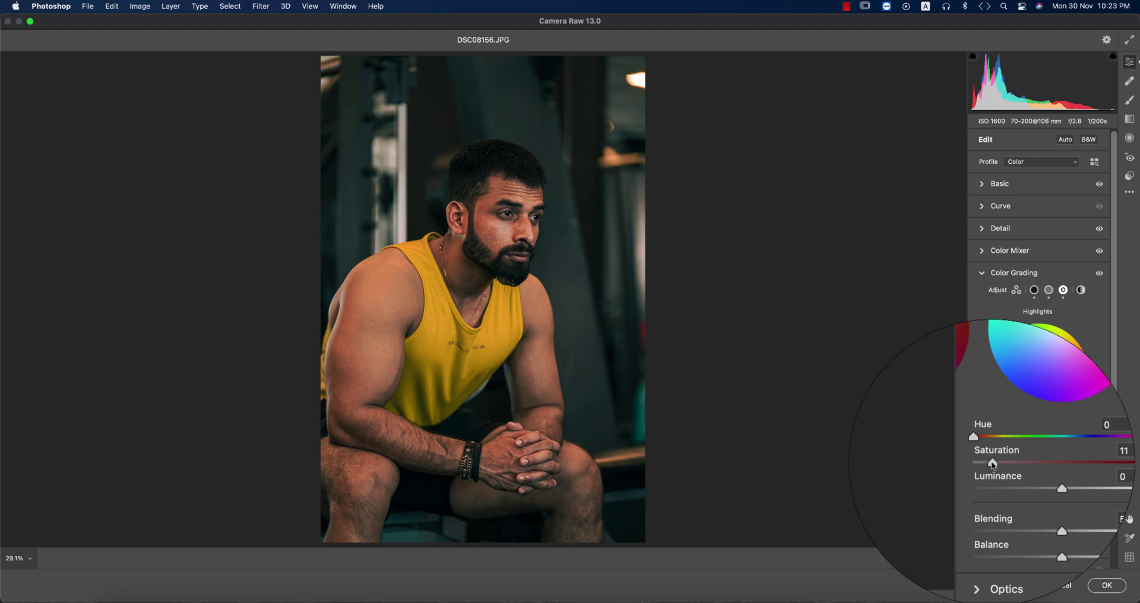
drag(980, 446, 1018, 457)
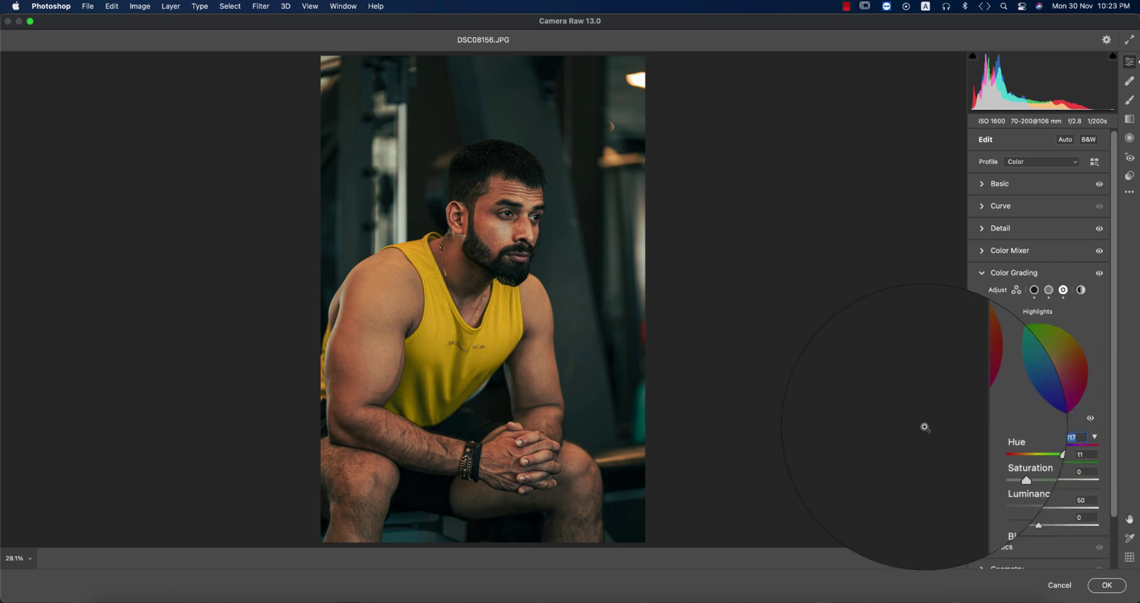
drag(1038, 483, 1065, 483)
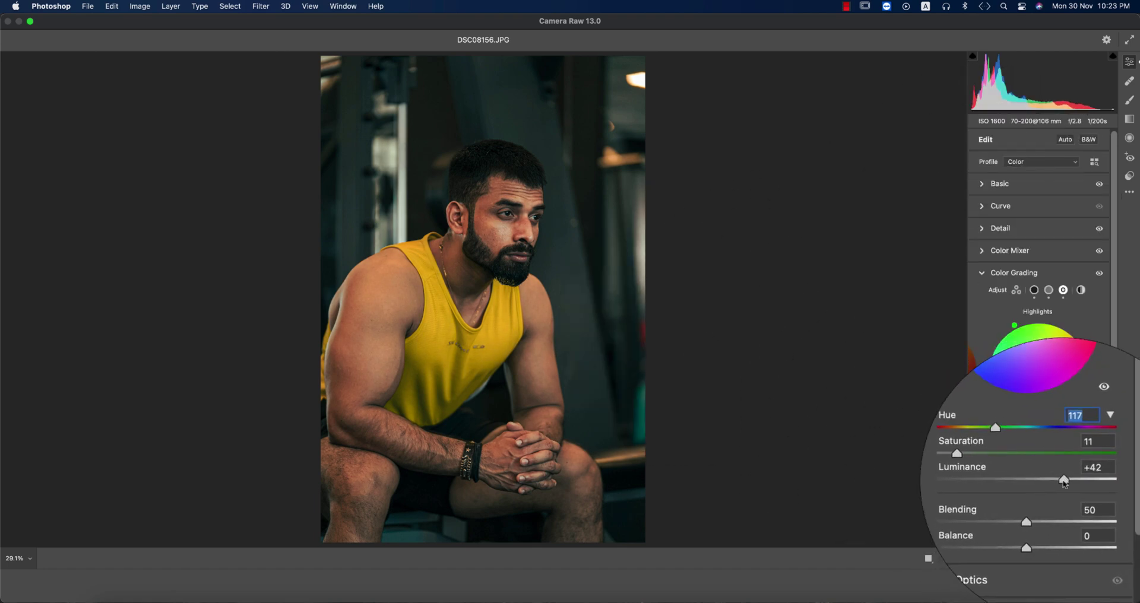
Raise the midtones luminance to +11 and compare the graded photo with its default settings.
click(1048, 290)
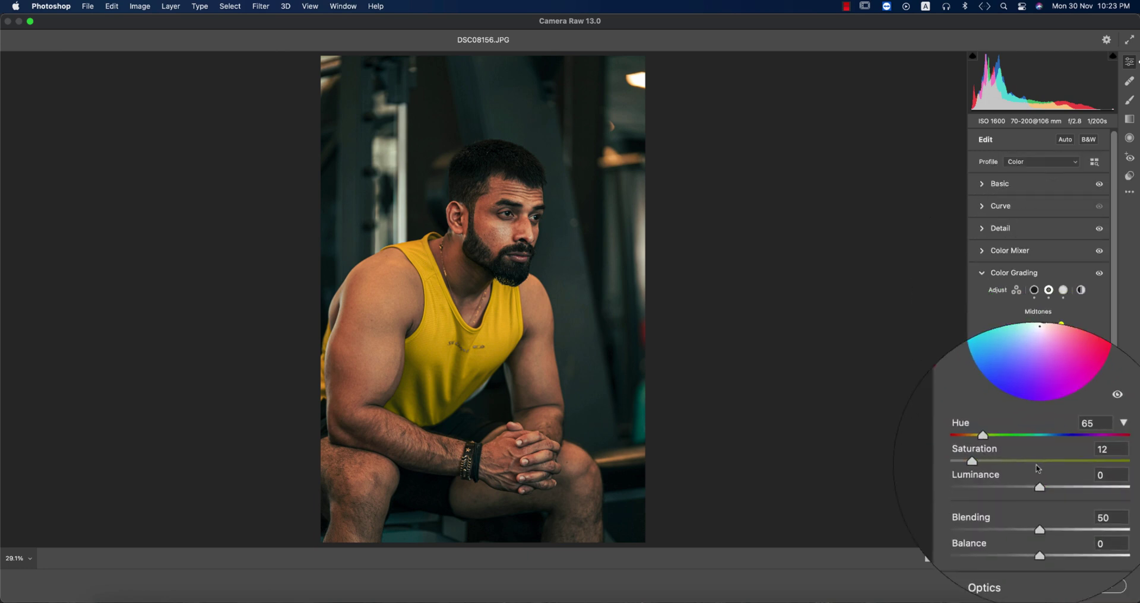
drag(1040, 481, 1048, 485)
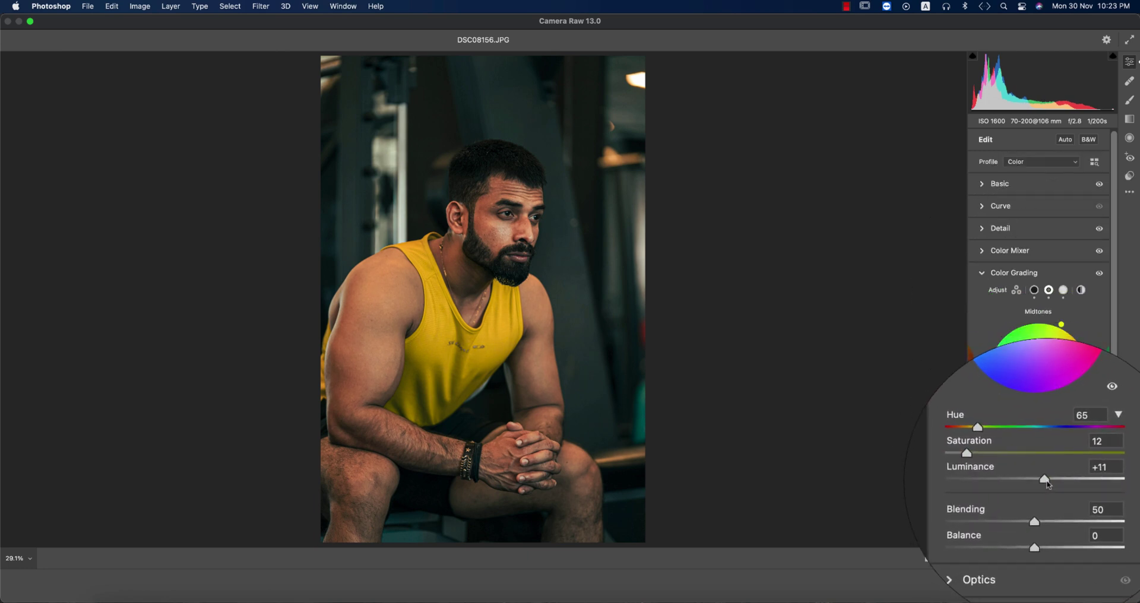
click(1012, 272)
click(949, 556)
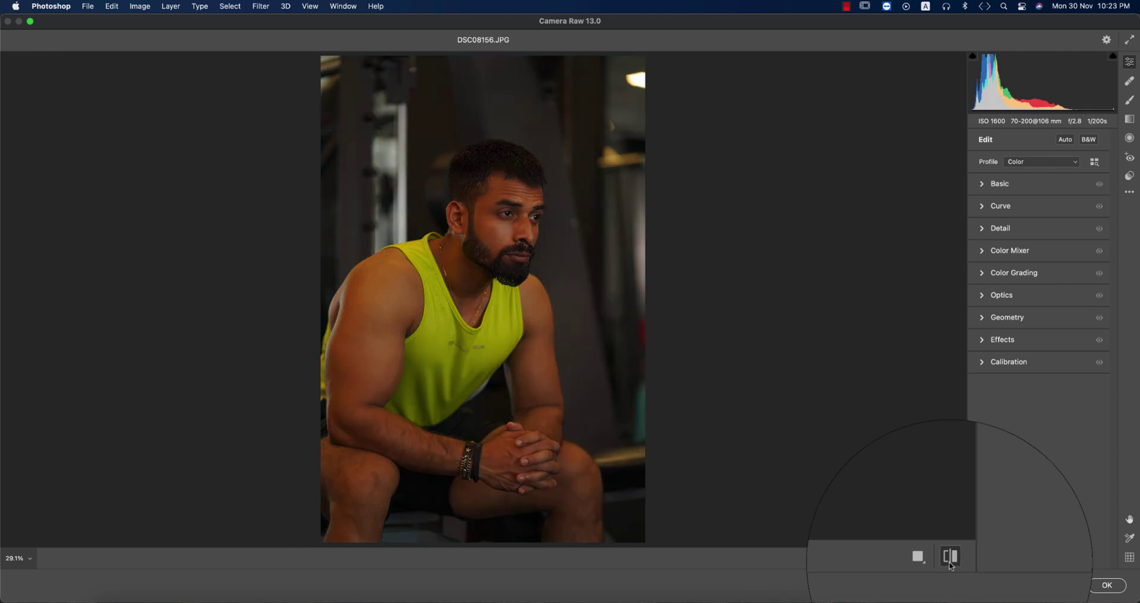
click(950, 559)
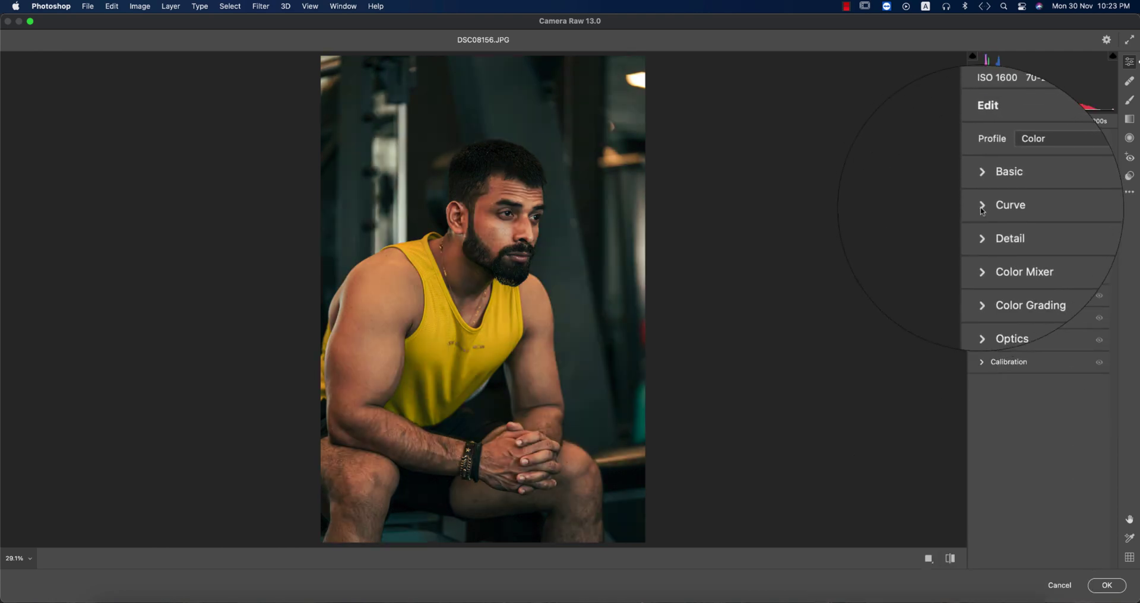
Refine the Basic adjustments by setting Texture to +54, Clarity to +35 and Whites to +7, and fine-tune the Blacks.
click(1008, 172)
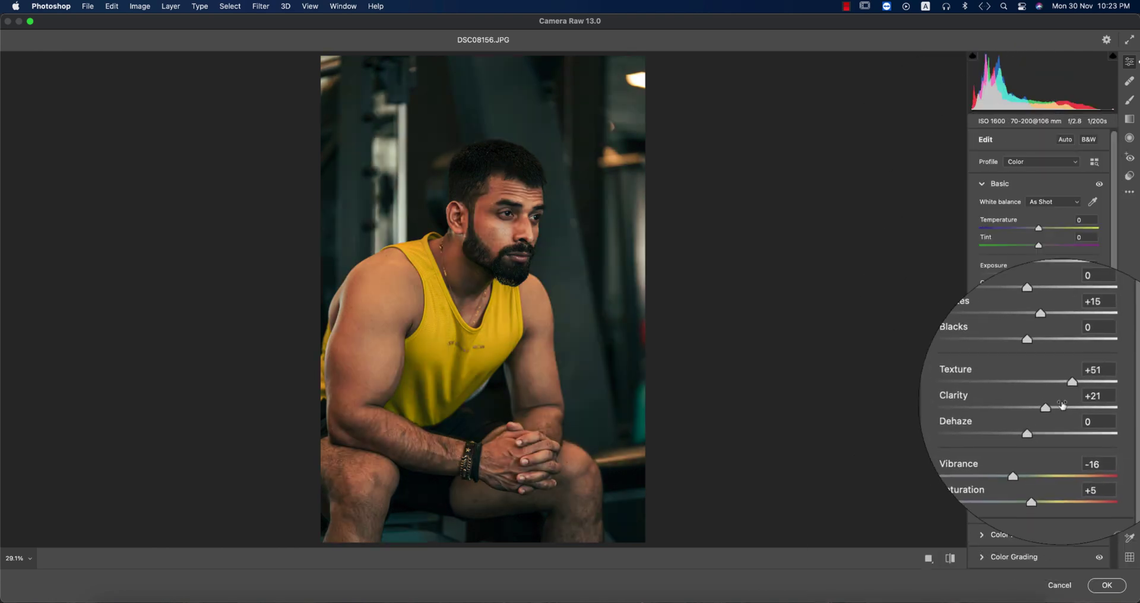
drag(1049, 407, 1060, 407)
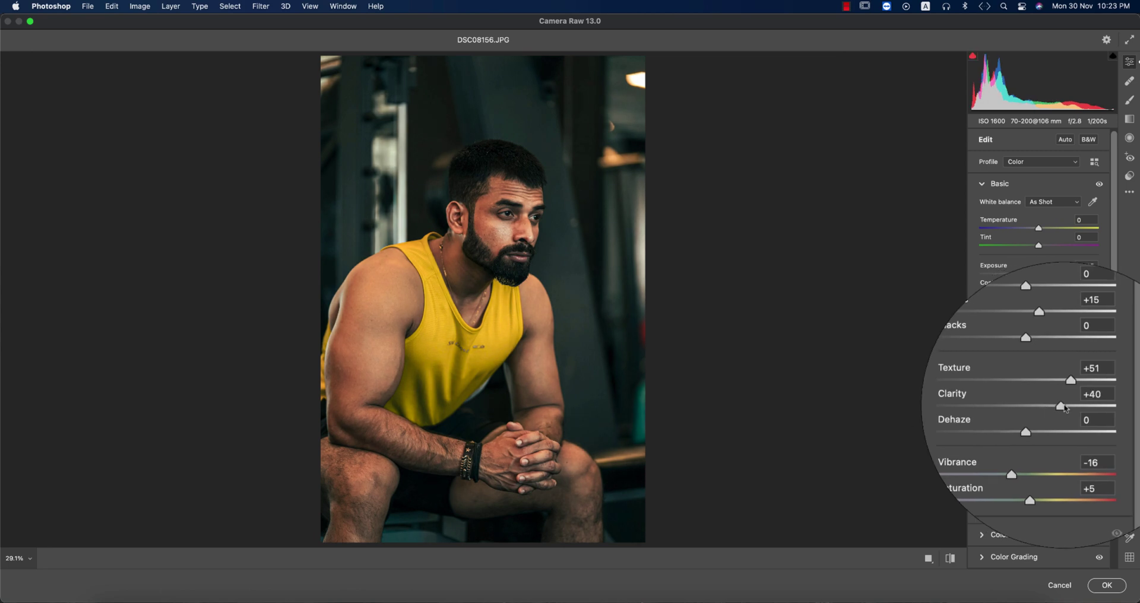
click(1060, 408)
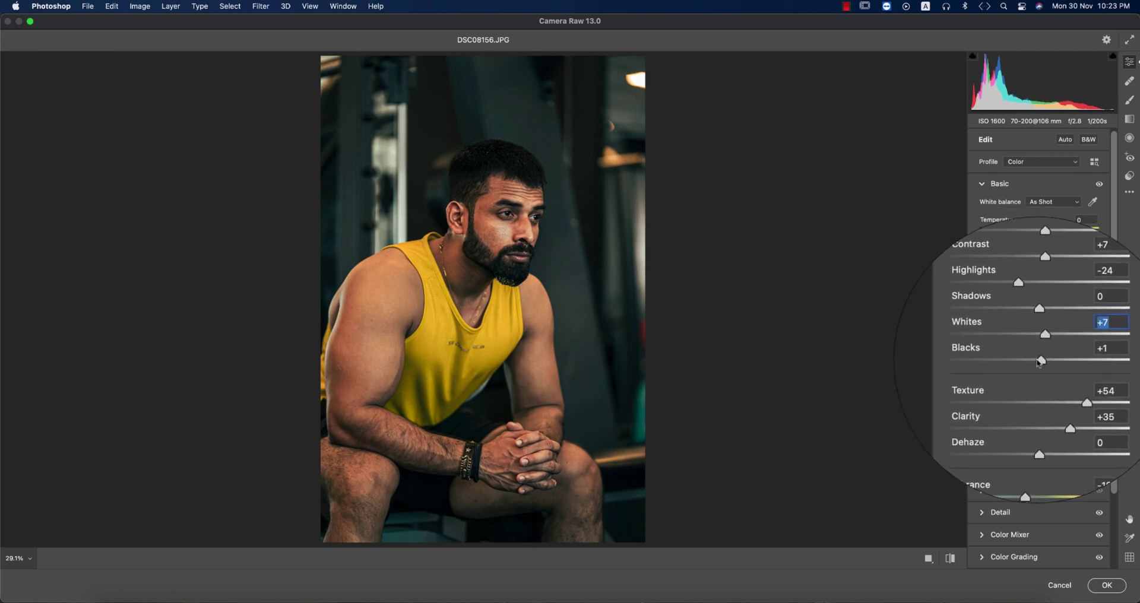
click(1039, 361)
Set Noise Reduction to 23 and Color Noise Reduction to 16 in the Detail adjustments.
click(981, 513)
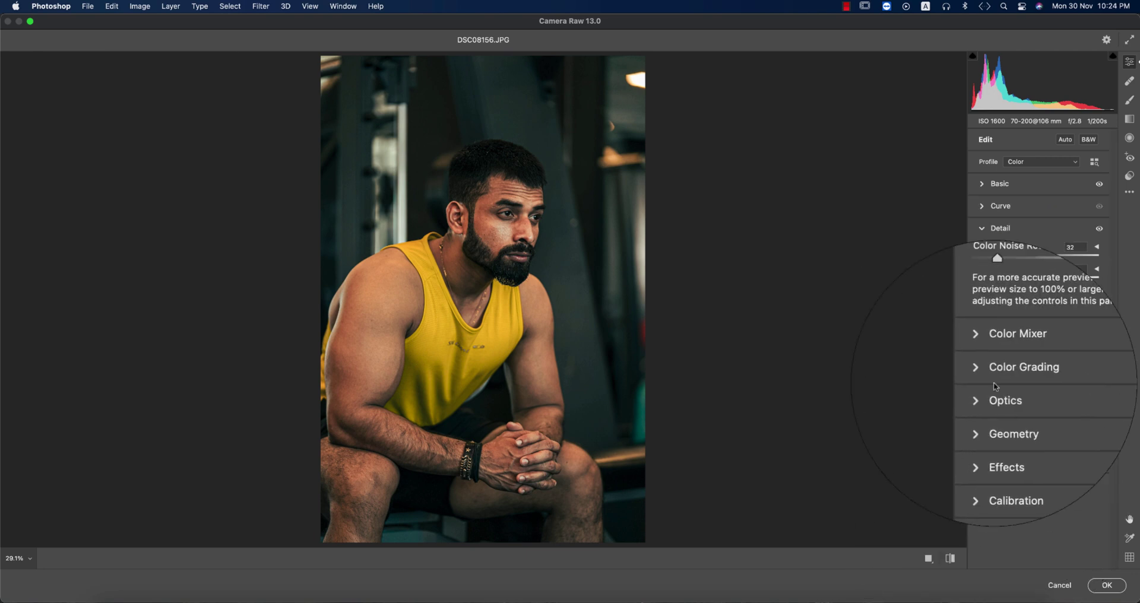
click(1001, 301)
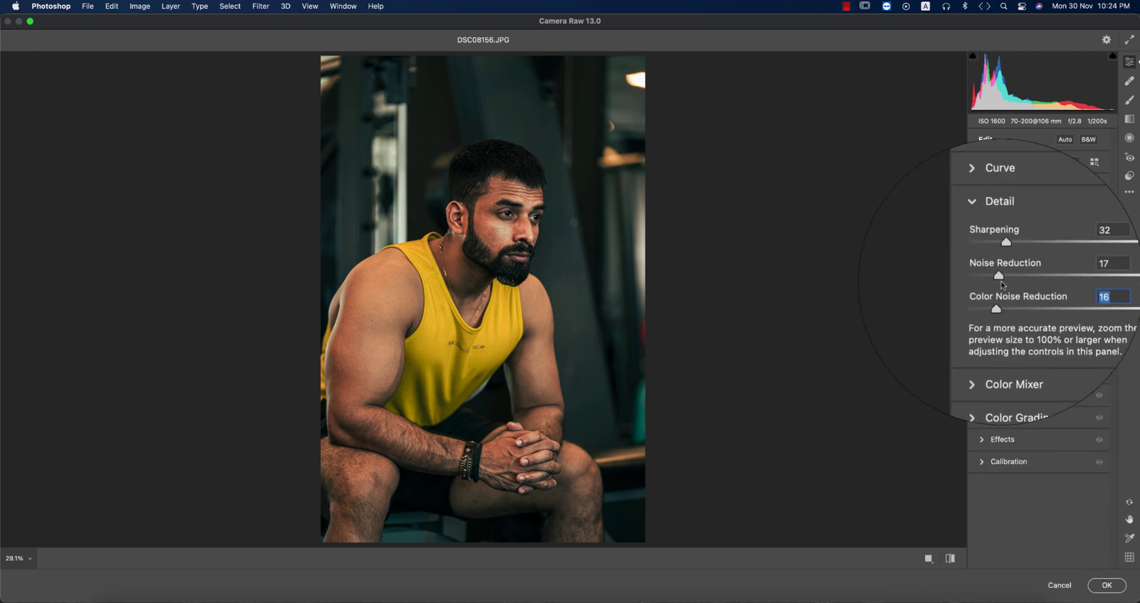
scroll(1007, 281, up, 2)
Shape a custom point curve with a slightly lifted black point and added points in the shadows and highlights.
click(998, 206)
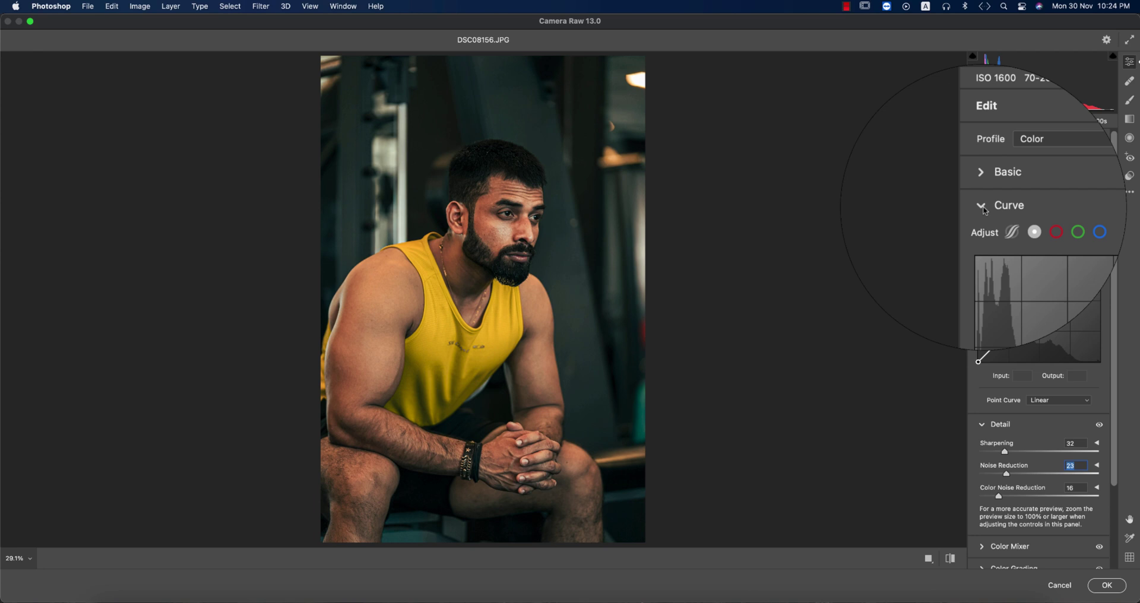
click(1012, 330)
drag(978, 364, 978, 357)
click(1012, 331)
click(1065, 279)
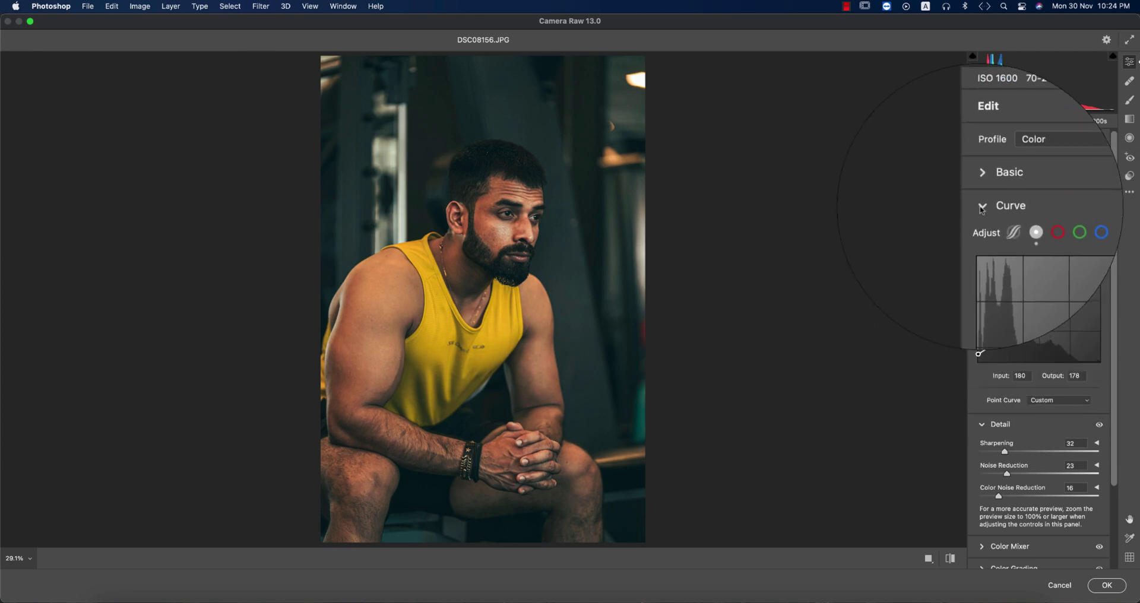
click(1009, 206)
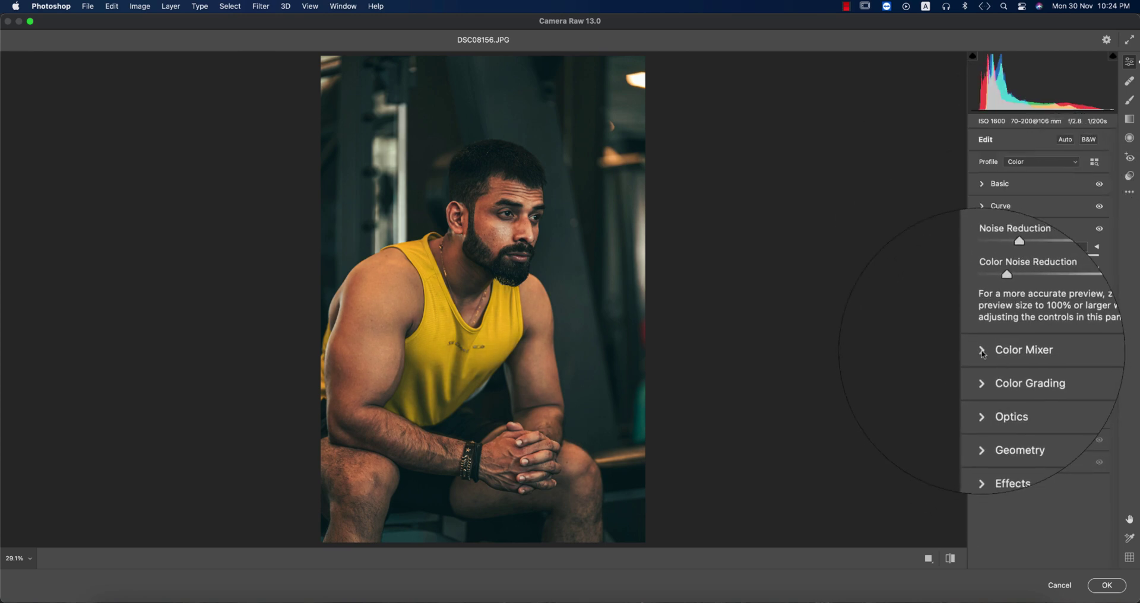
Set the Blues hue to -14 and the Blues saturation to -16 in the Color Mixer.
click(982, 352)
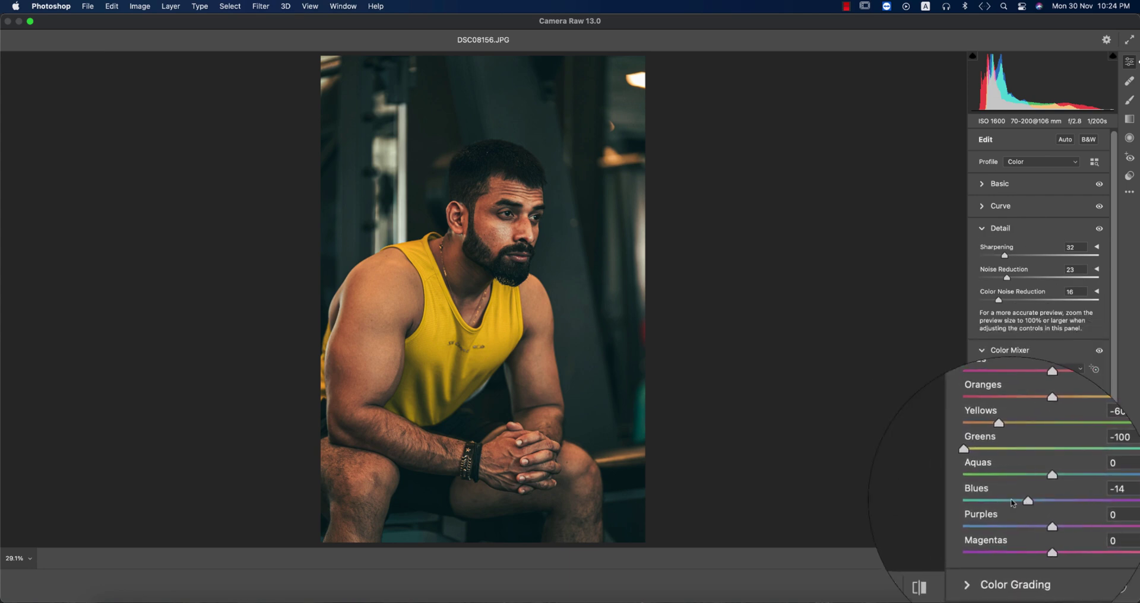
click(1016, 385)
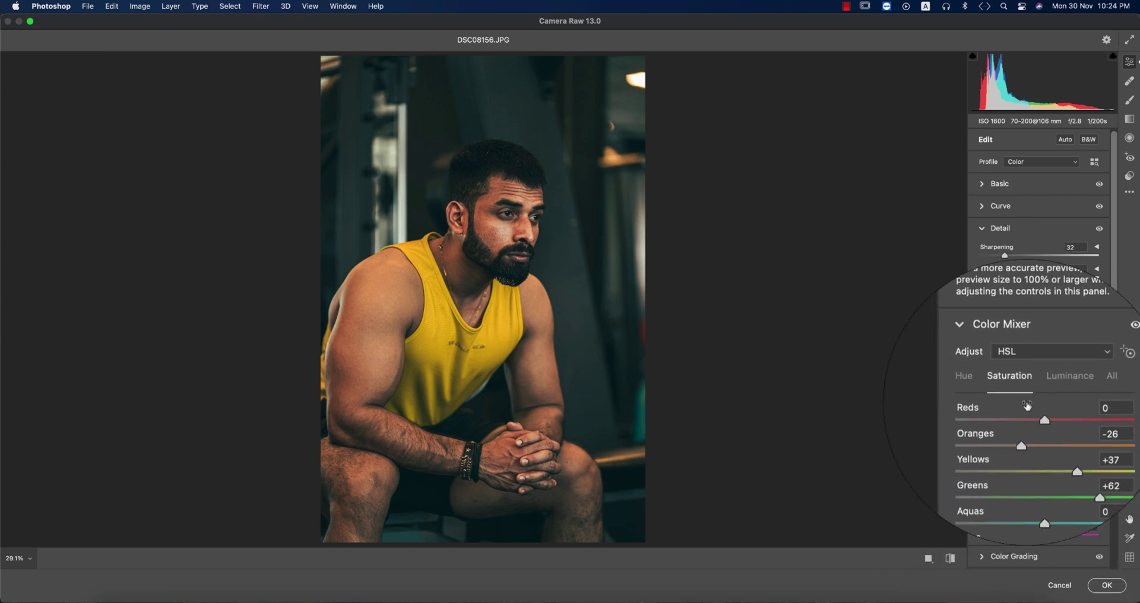
drag(1043, 493, 1031, 492)
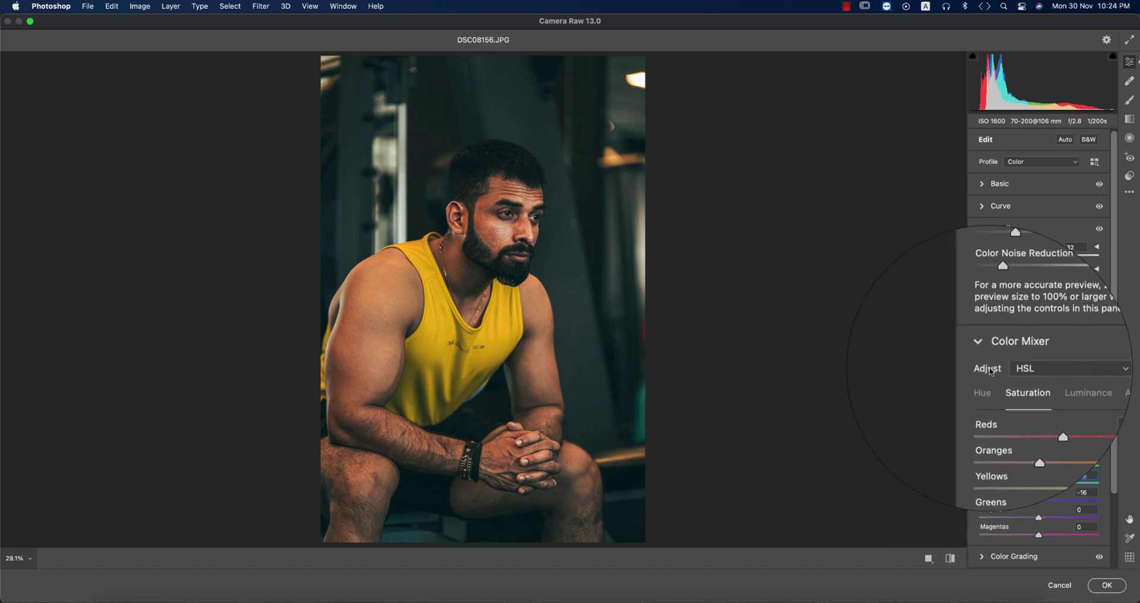
click(1009, 341)
Calibrate the colors with a Green Primary hue of +5 and a Blue Primary hue of +11.
click(983, 468)
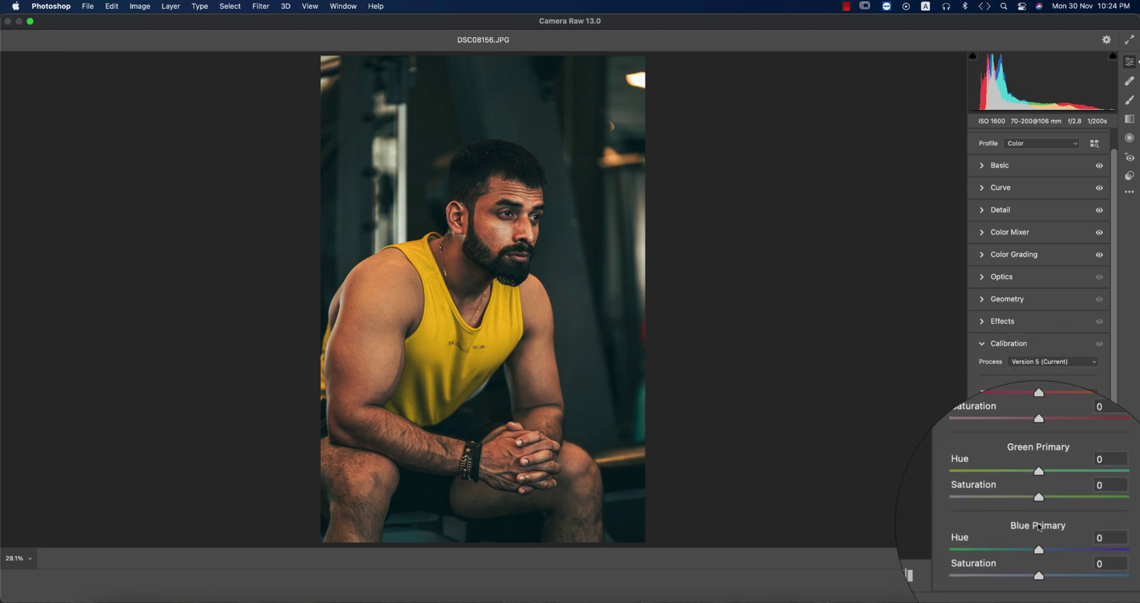
mouse_move(1038, 550)
mouse_down()
mouse_move(1009, 542)
mouse_move(1036, 542)
mouse_up()
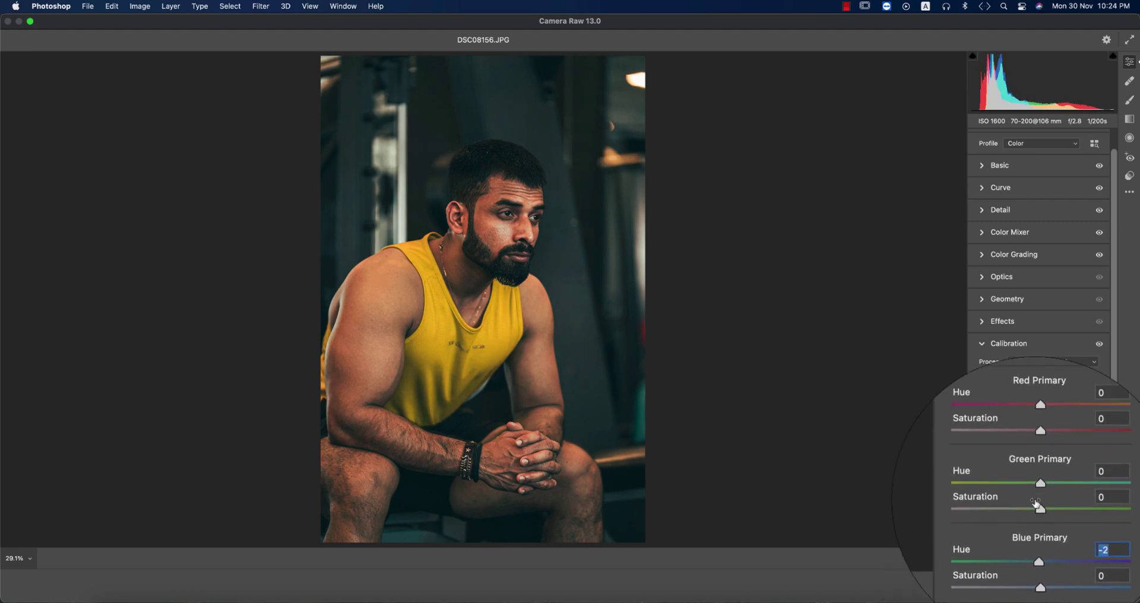
mouse_move(1038, 496)
mouse_down()
mouse_move(1075, 491)
mouse_move(1048, 489)
mouse_up()
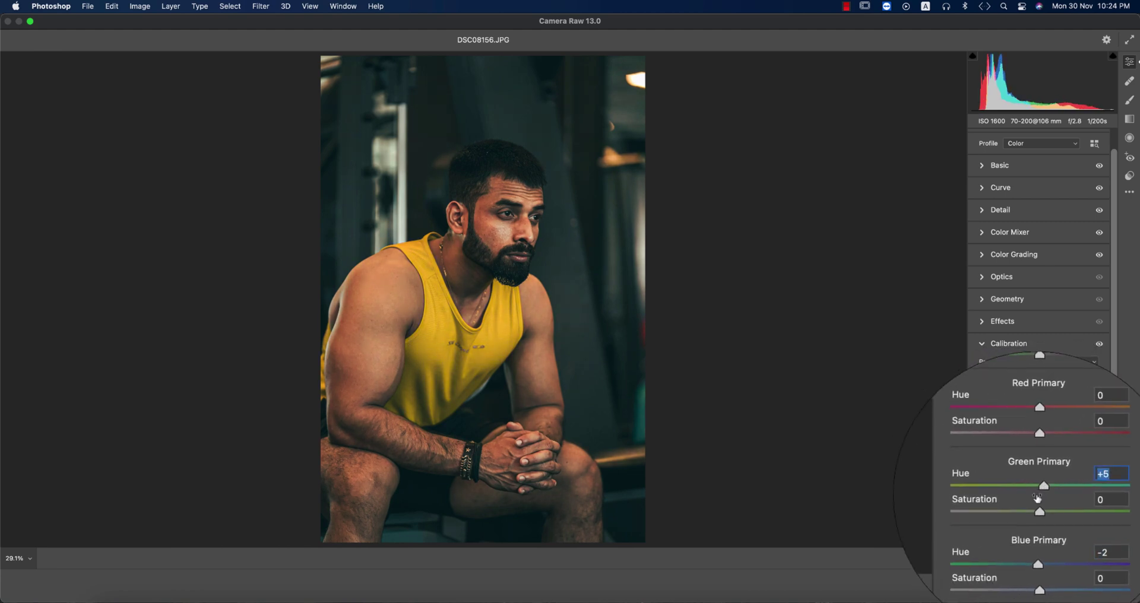
drag(1038, 440, 1037, 438)
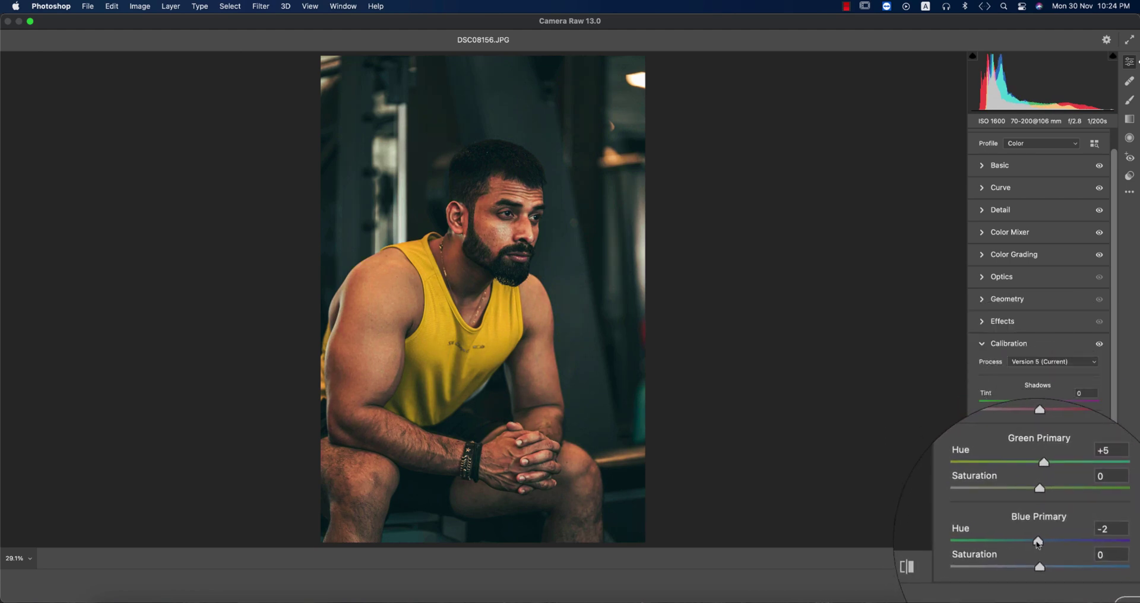
drag(1027, 542, 1045, 541)
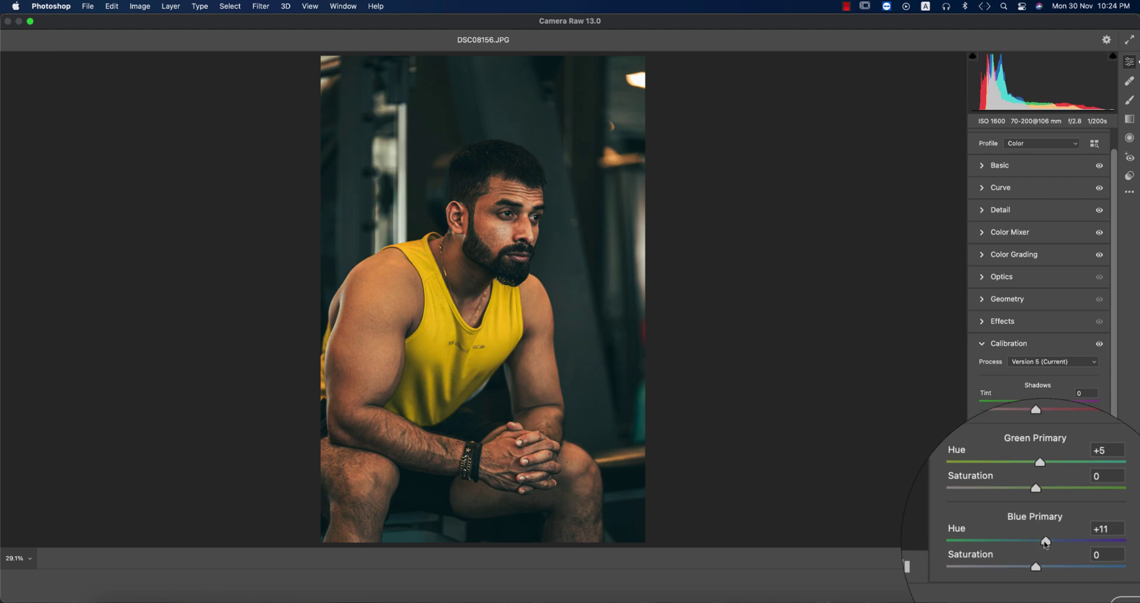
click(1006, 344)
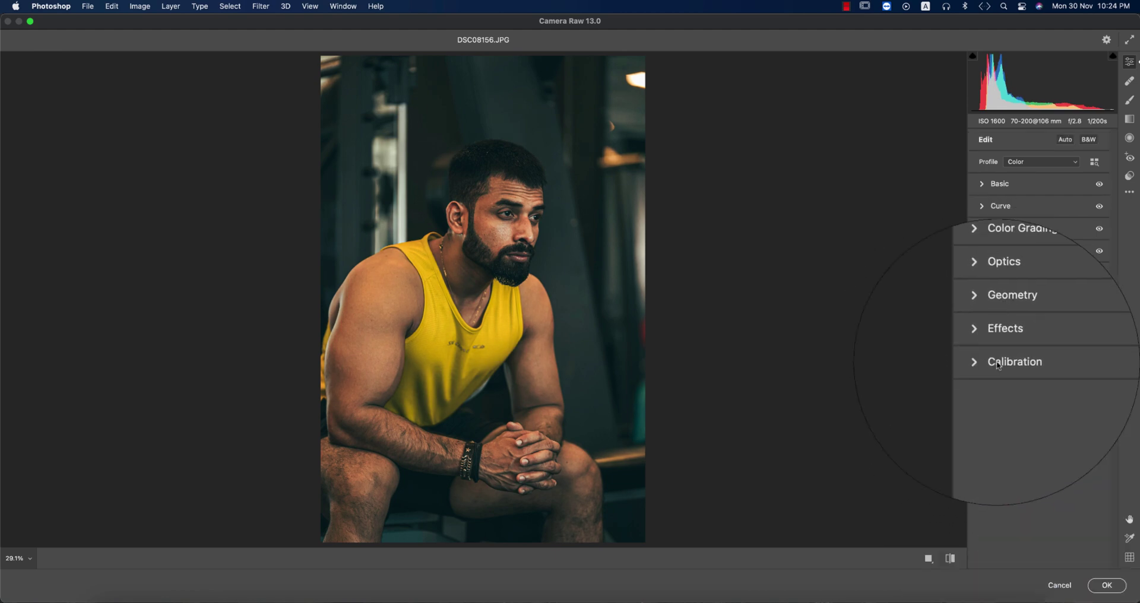
Fine-tune the midtones hue and the shadows hue in Color Grading, trying shadows hues between 183 and 212.
click(983, 275)
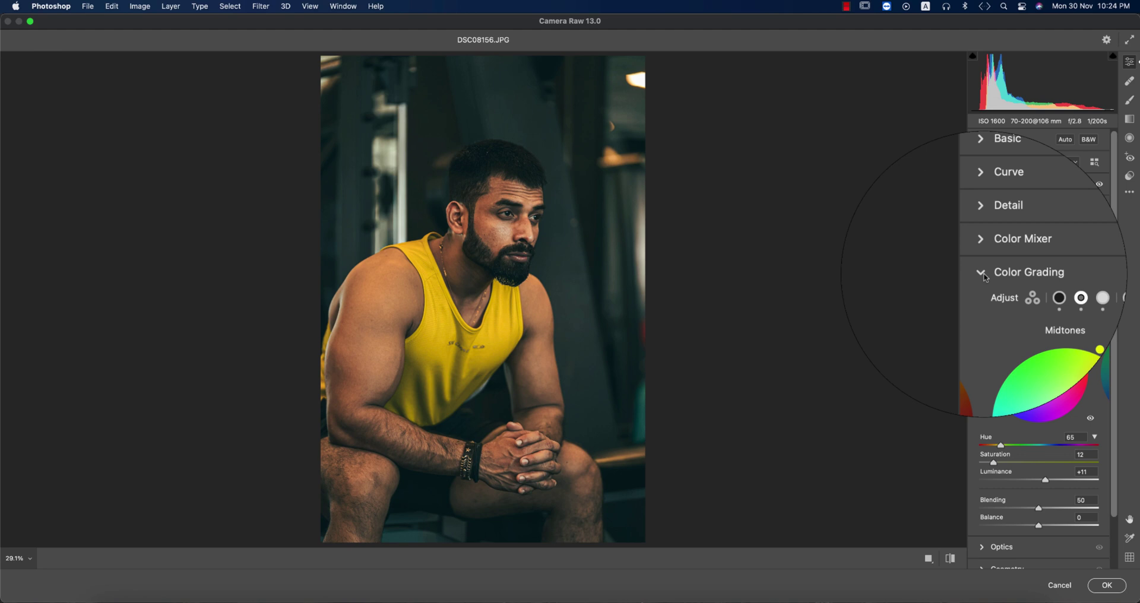
mouse_move(1001, 449)
mouse_down()
mouse_move(1050, 448)
mouse_move(995, 448)
mouse_up()
click(1034, 290)
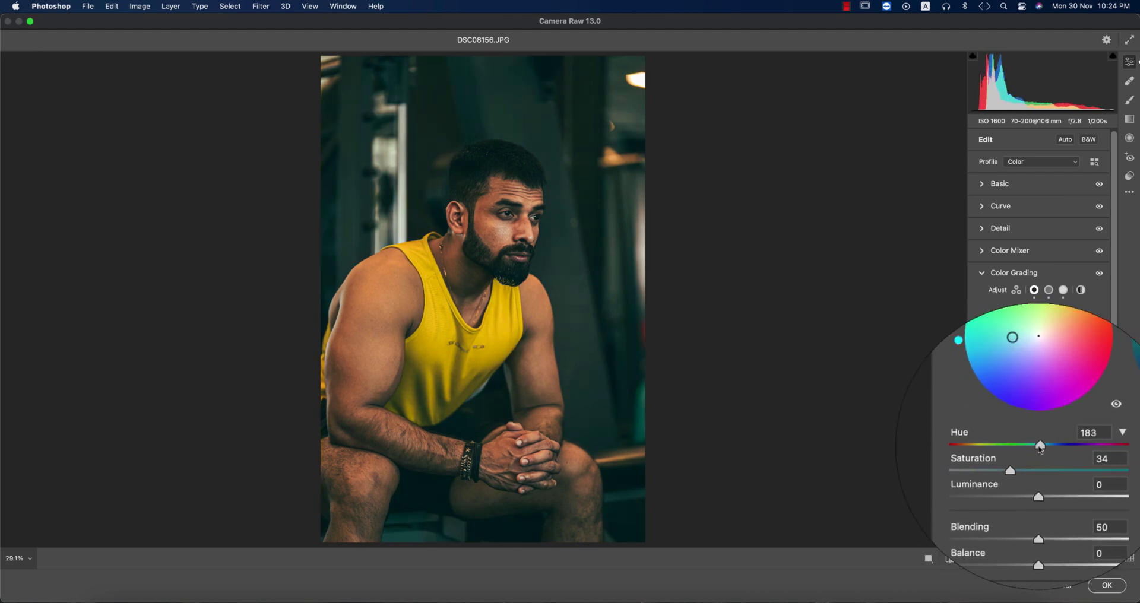
mouse_move(1046, 446)
mouse_down()
mouse_move(999, 447)
mouse_move(1059, 452)
mouse_move(1048, 452)
mouse_up()
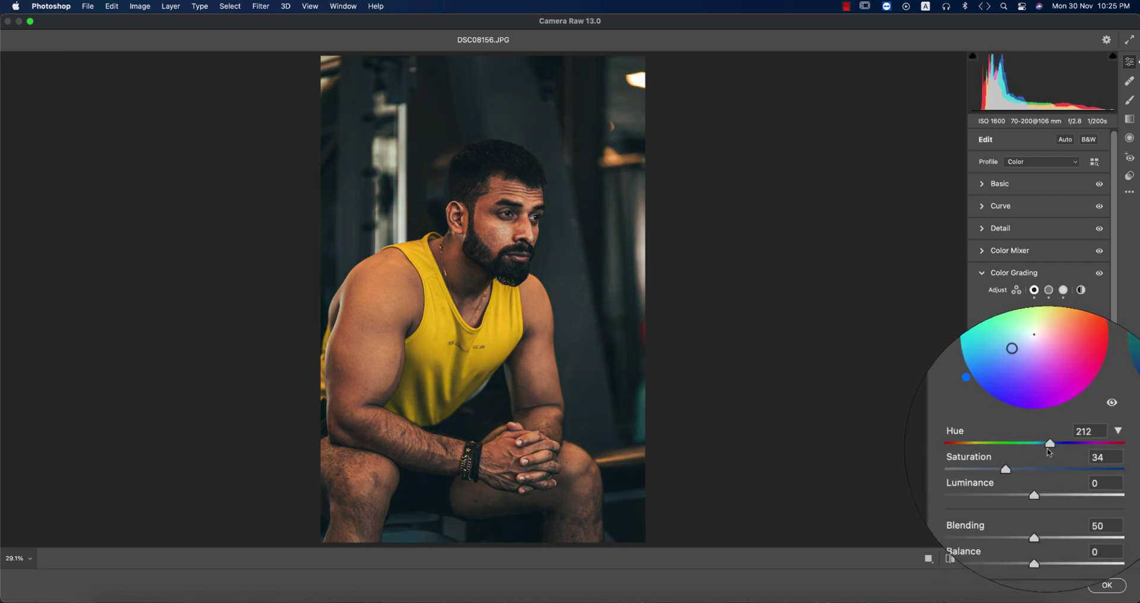
click(1013, 273)
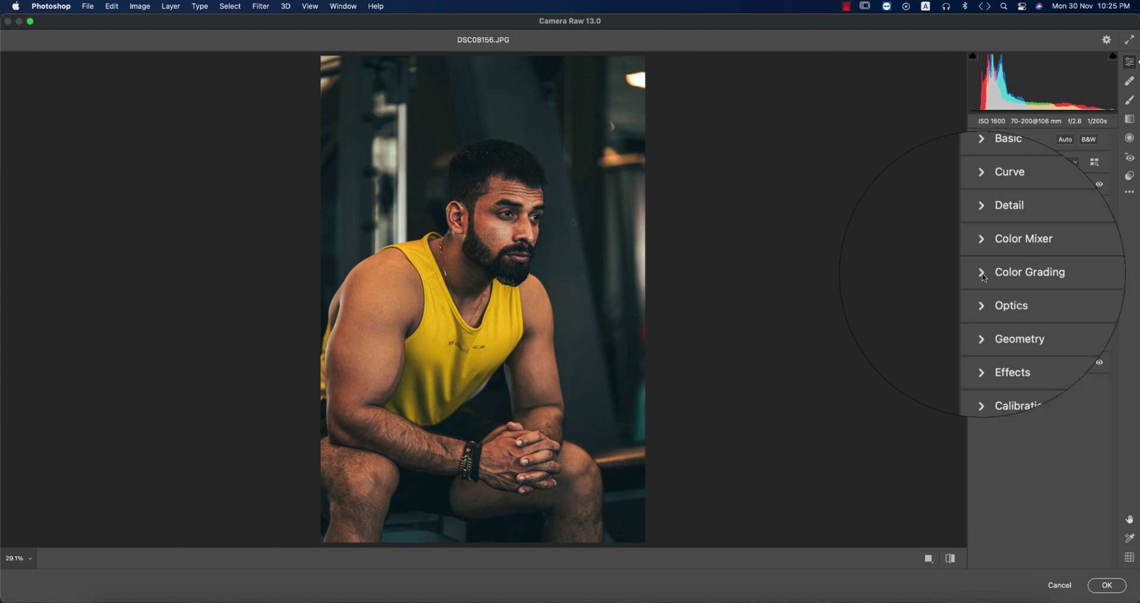
Save the default subset of Camera Raw settings as an XMP file in the 28-11-2020 folder and apply the filter.
click(1129, 192)
click(1005, 343)
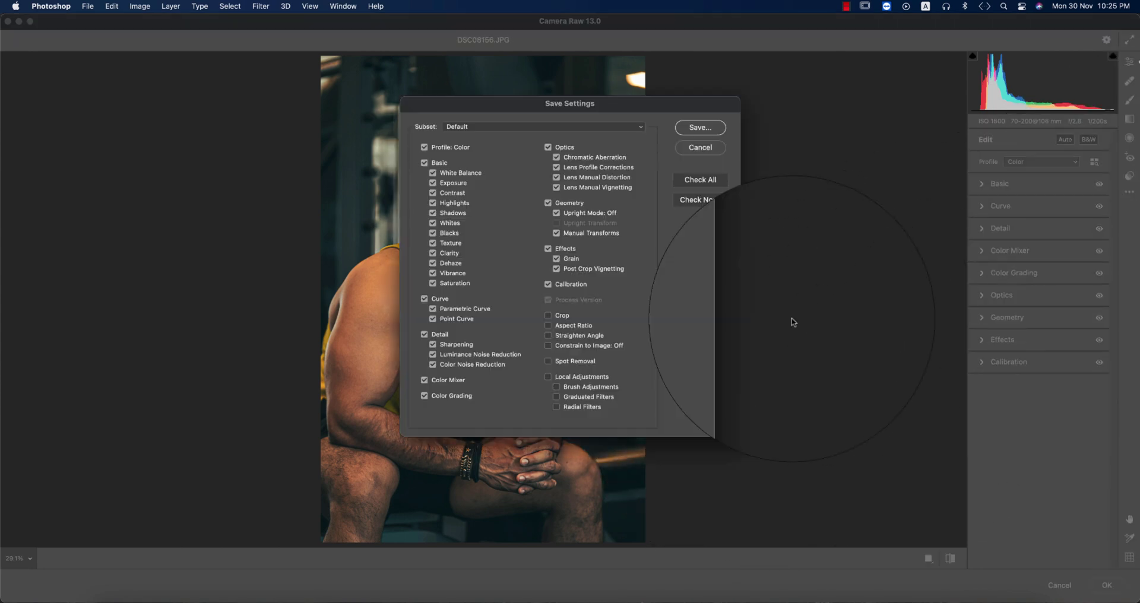
click(700, 124)
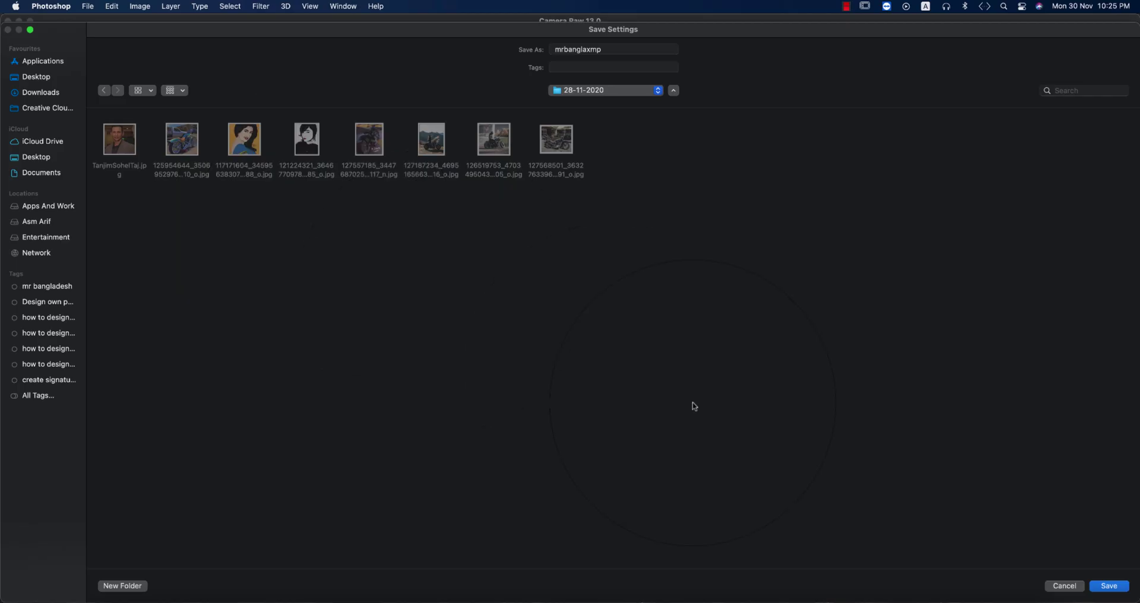
click(1108, 587)
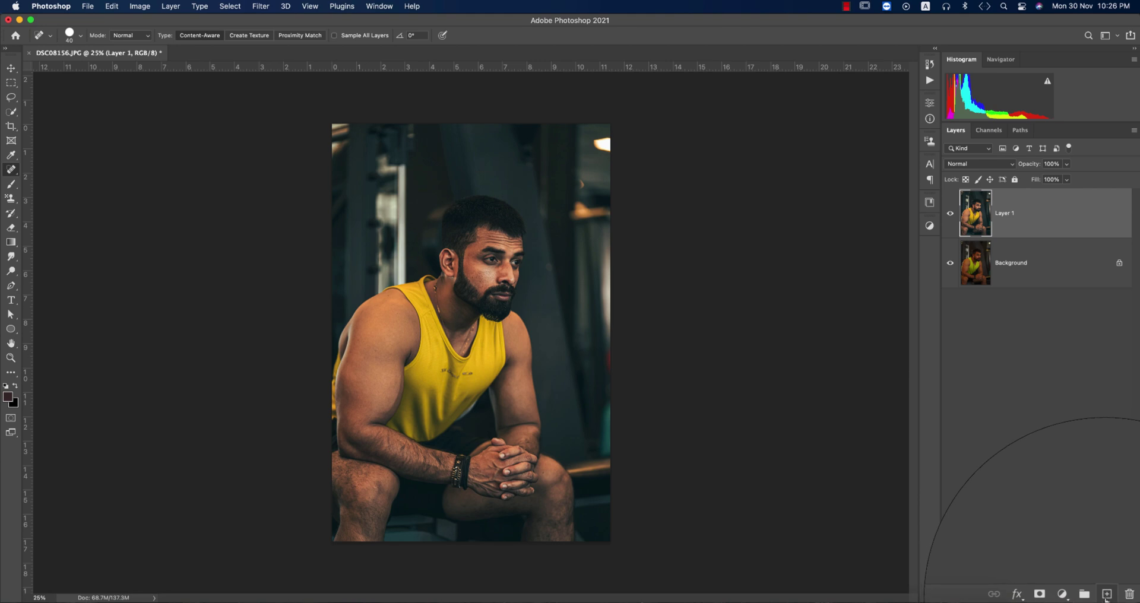
Add an empty layer above the graded photo and choose warm yellow #ffcc50 as the background color for brushing.
click(1105, 595)
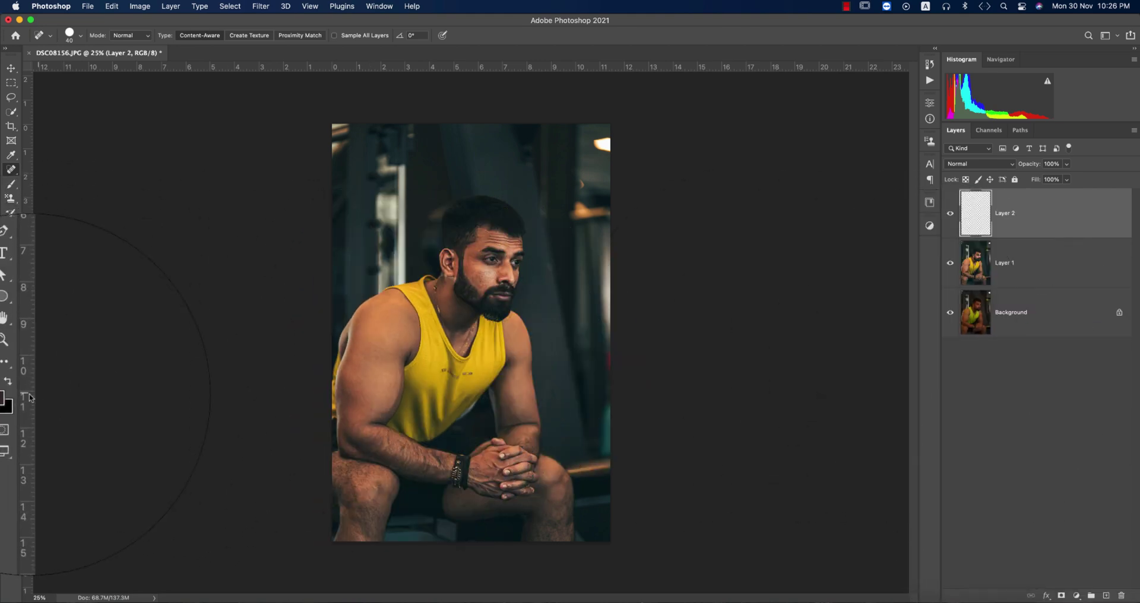
click(12, 402)
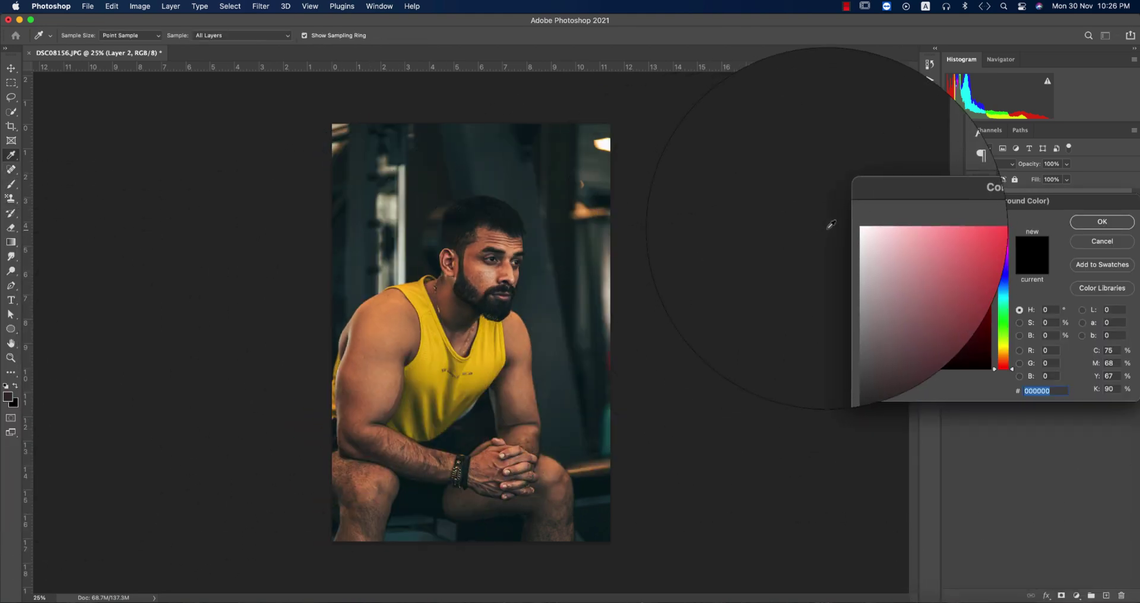
click(881, 227)
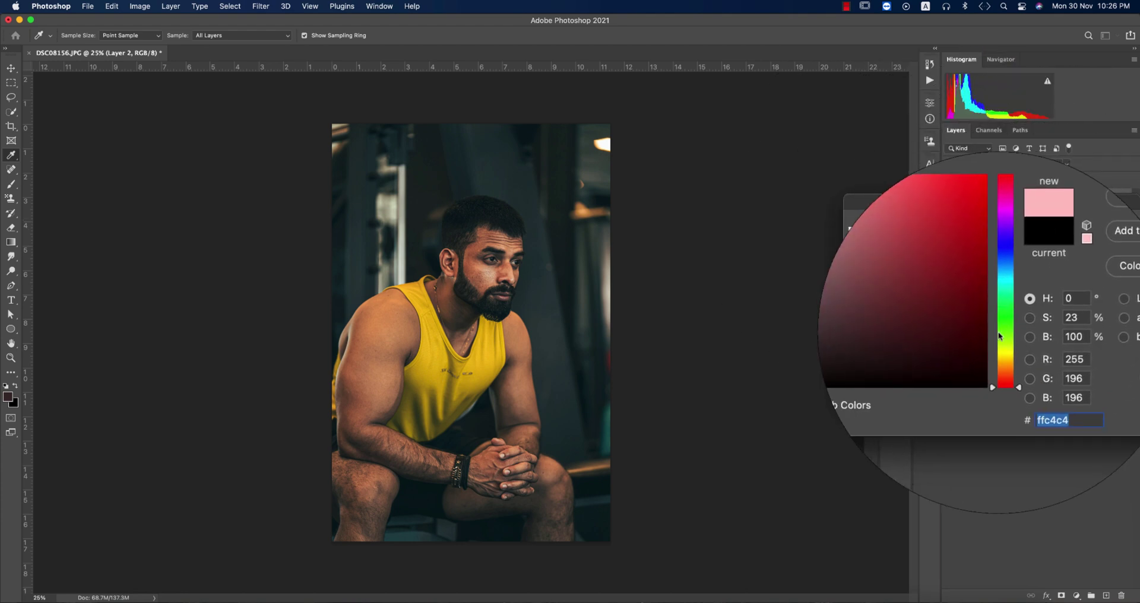
click(1005, 352)
drag(1007, 353, 997, 355)
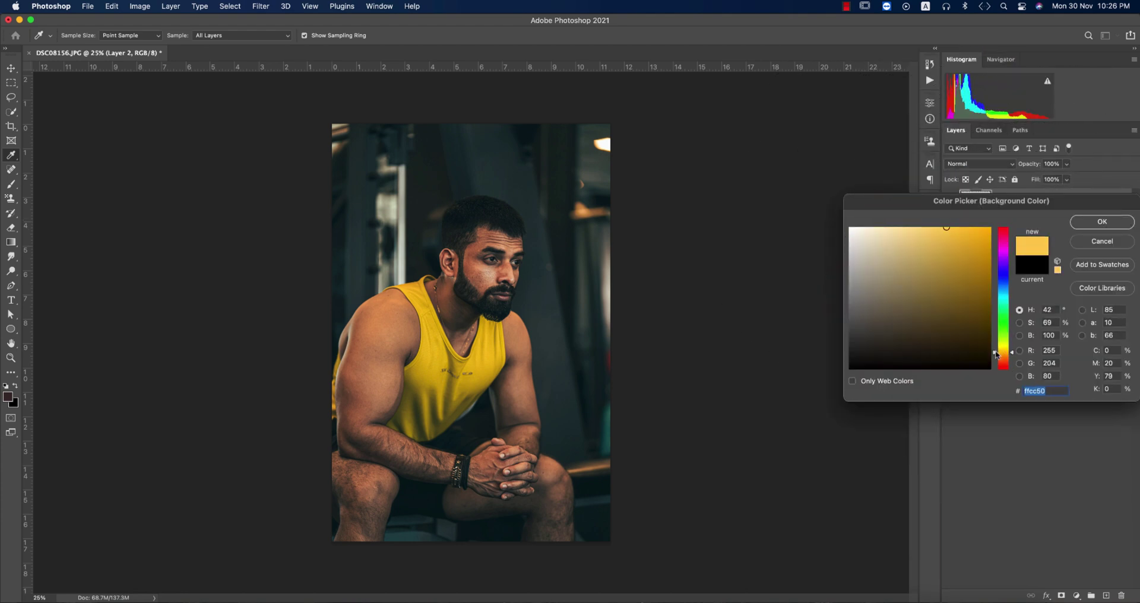
click(1101, 231)
key(j)
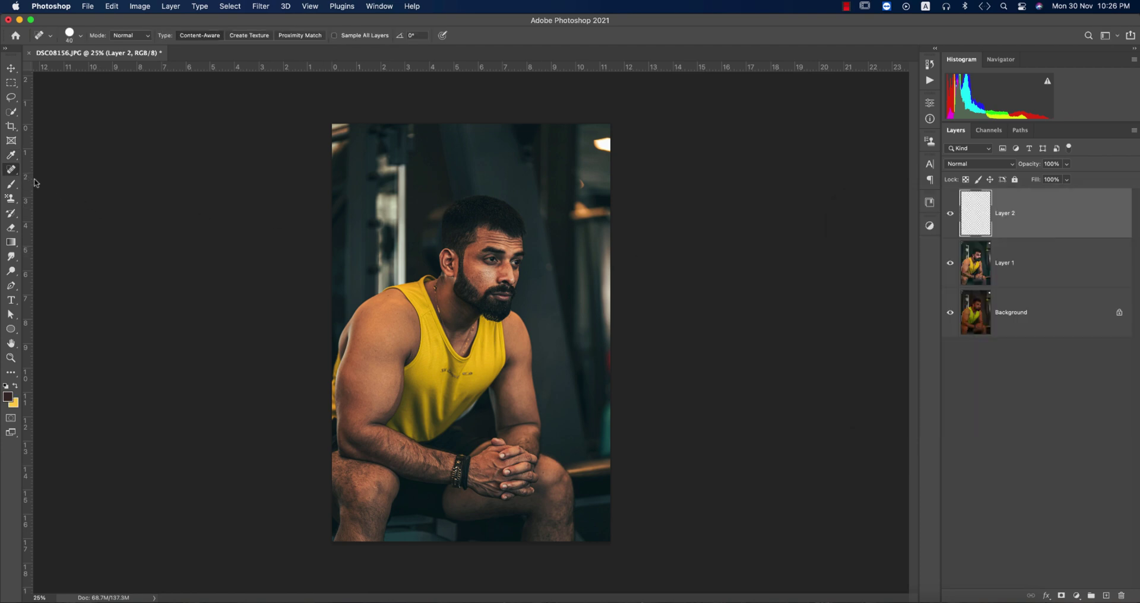
key(b)
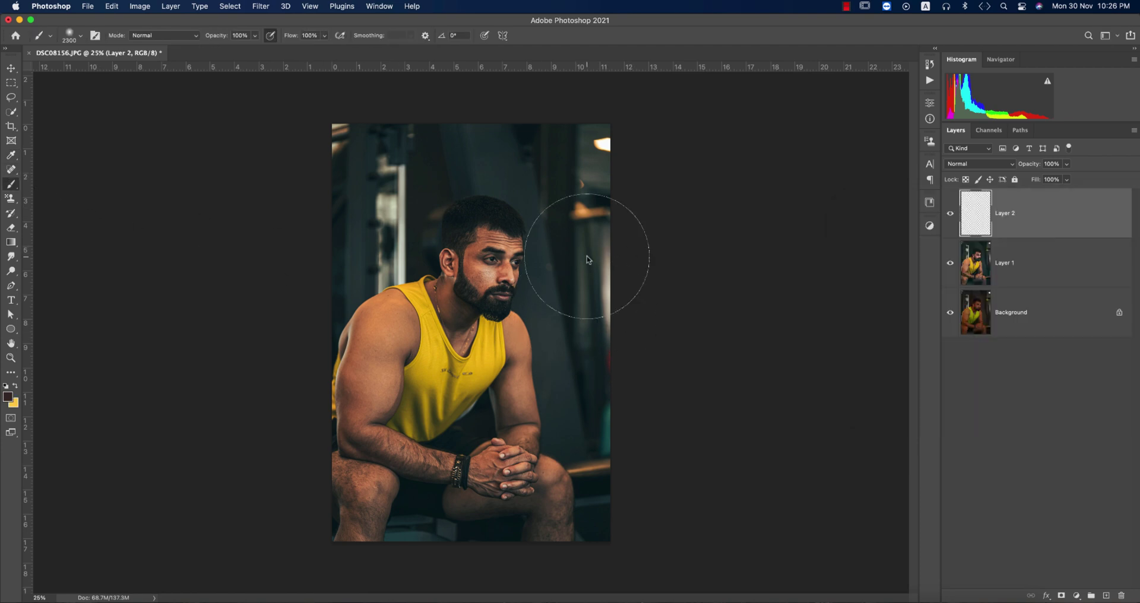
click(587, 260)
key(super+z)
key(super+z)
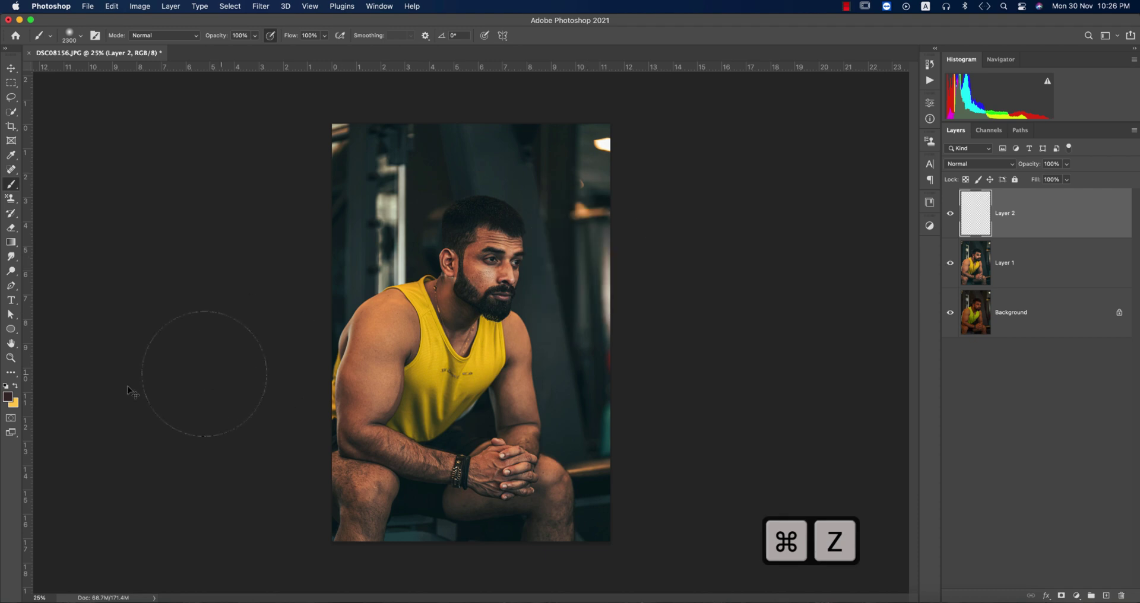
Paint a single soft yellow glow at the photo's right edge and scale it up to about 353%.
click(14, 387)
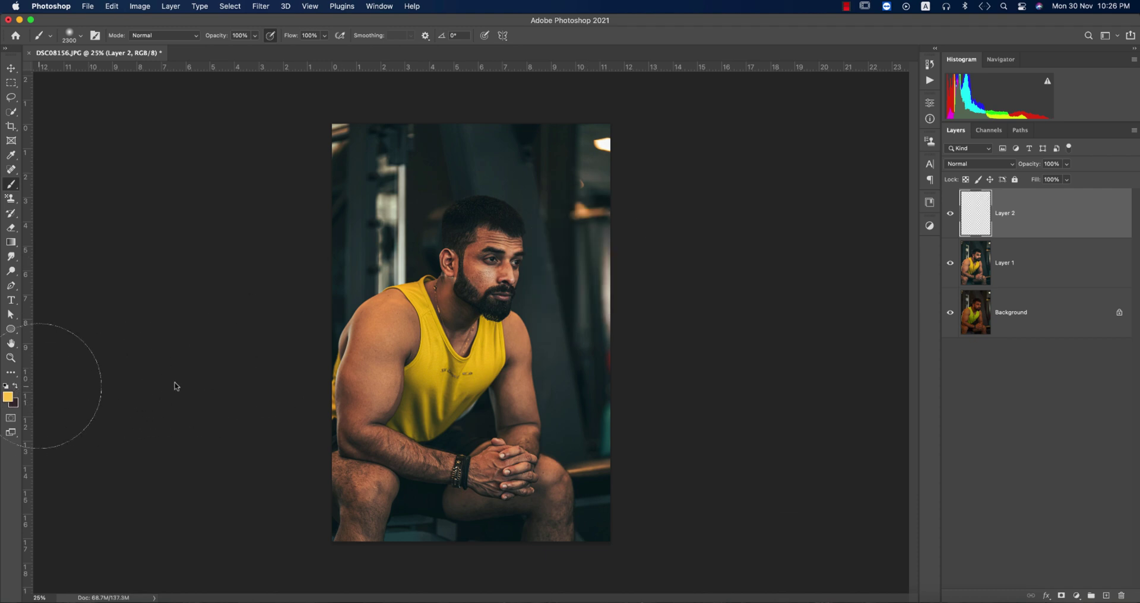
click(610, 282)
key(super+t)
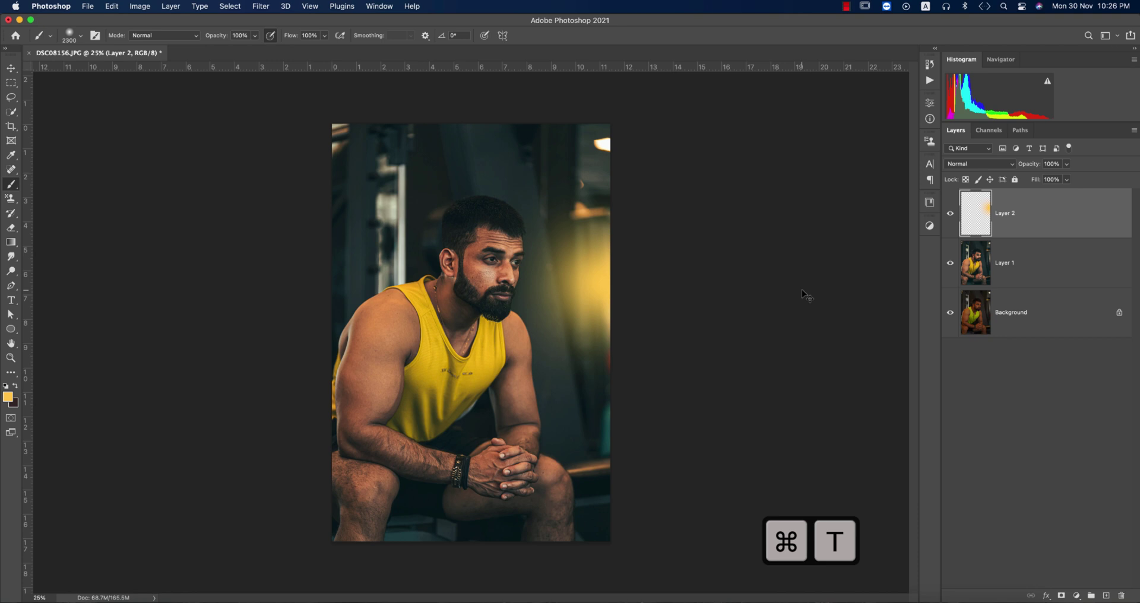
drag(610, 282, 785, 283)
drag(539, 313, 568, 306)
Set the yellow glow layer's blend mode to Screen and apply its transformation.
click(962, 164)
click(961, 262)
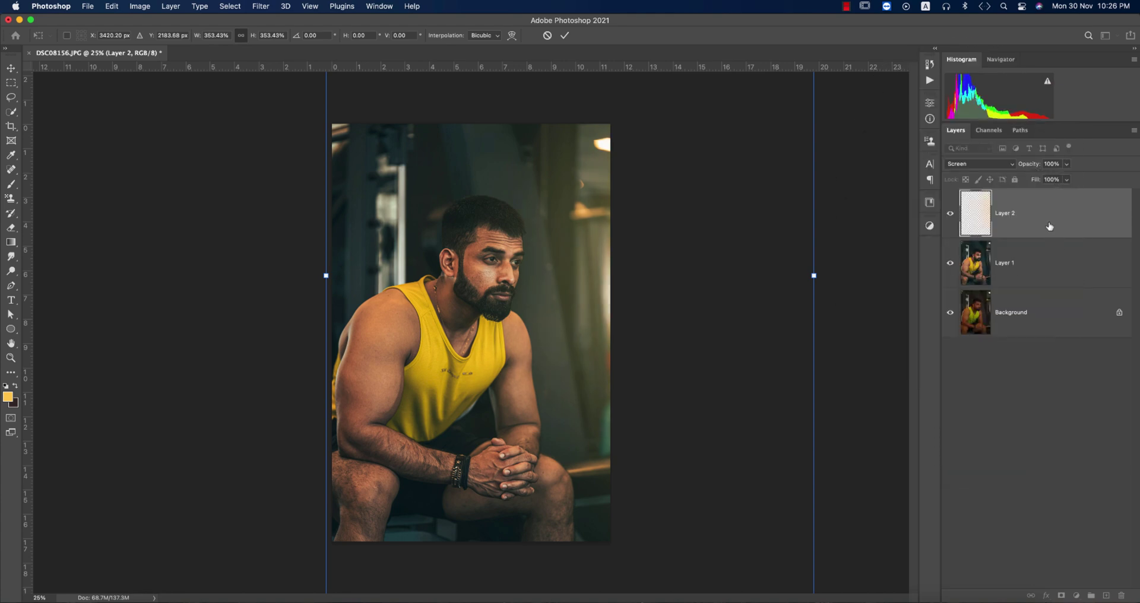
key(Return)
key(b)
Add another empty layer on top and set the foreground color to a saturated red for the brush.
click(1107, 596)
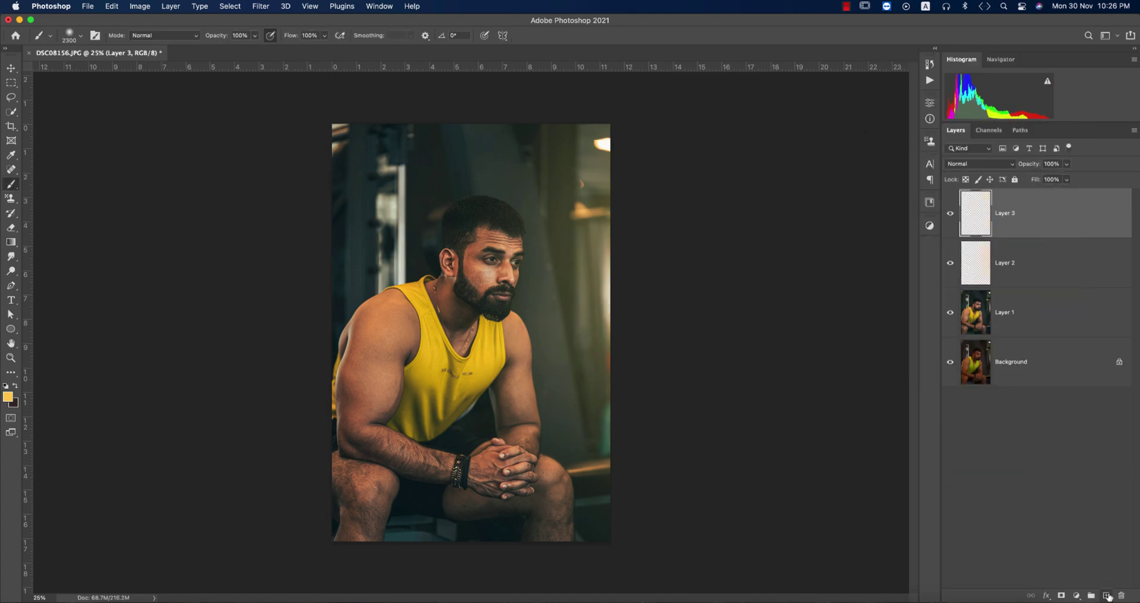
click(7, 397)
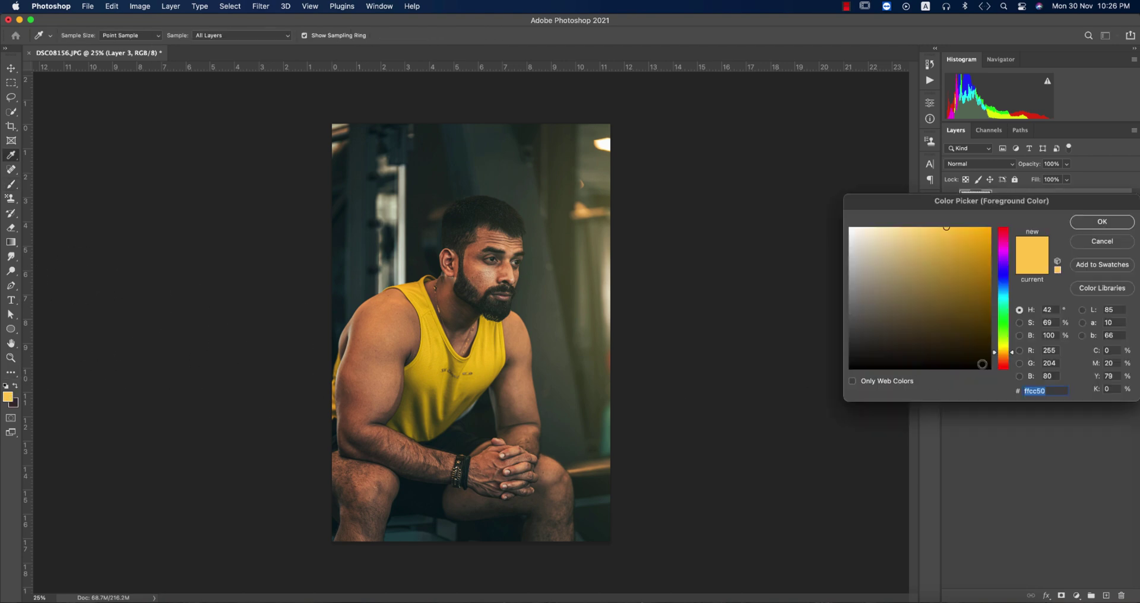
drag(1005, 357, 1002, 369)
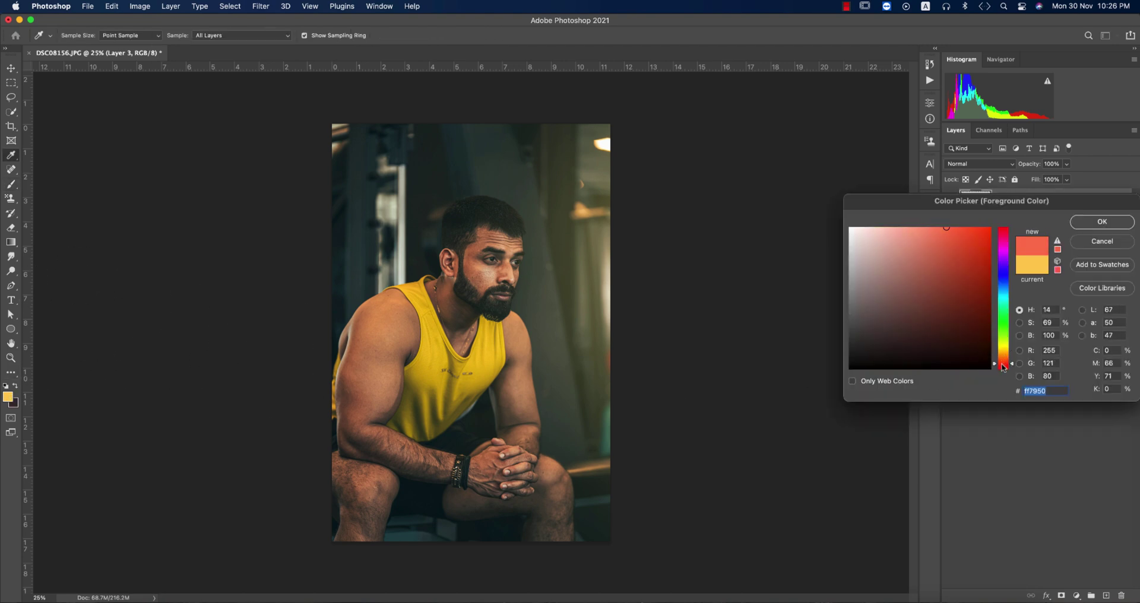
click(989, 228)
click(1102, 221)
key(b)
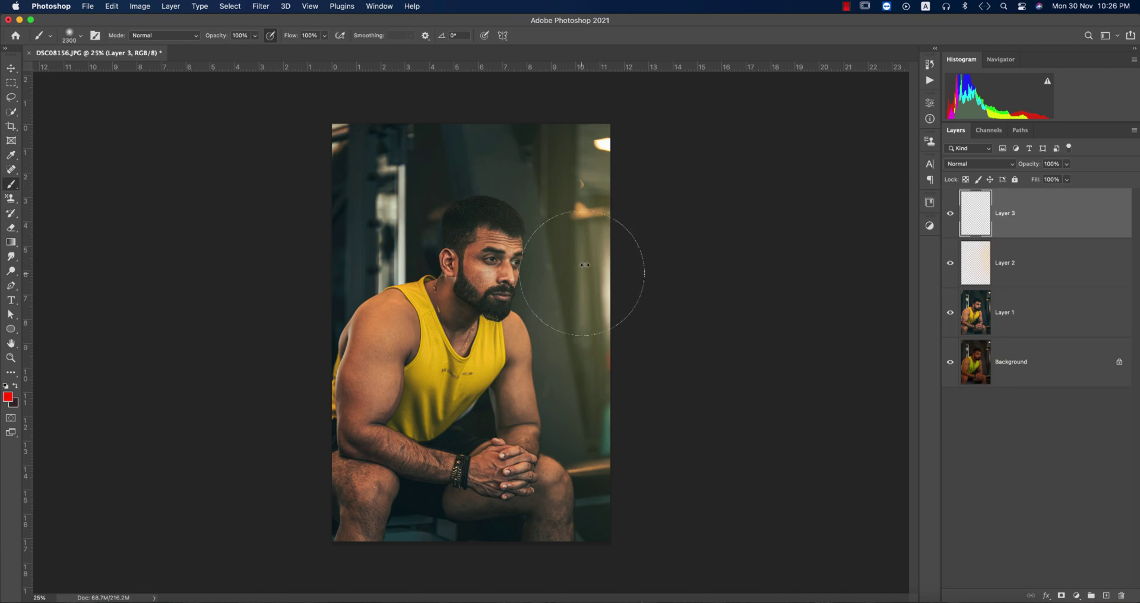
Paint a soft red glow at the photo's right edge beside the face and enlarge it to about 234%.
click(617, 267)
key(super+t)
drag(609, 264, 793, 265)
drag(570, 301, 617, 296)
drag(839, 259, 682, 258)
drag(566, 277, 636, 279)
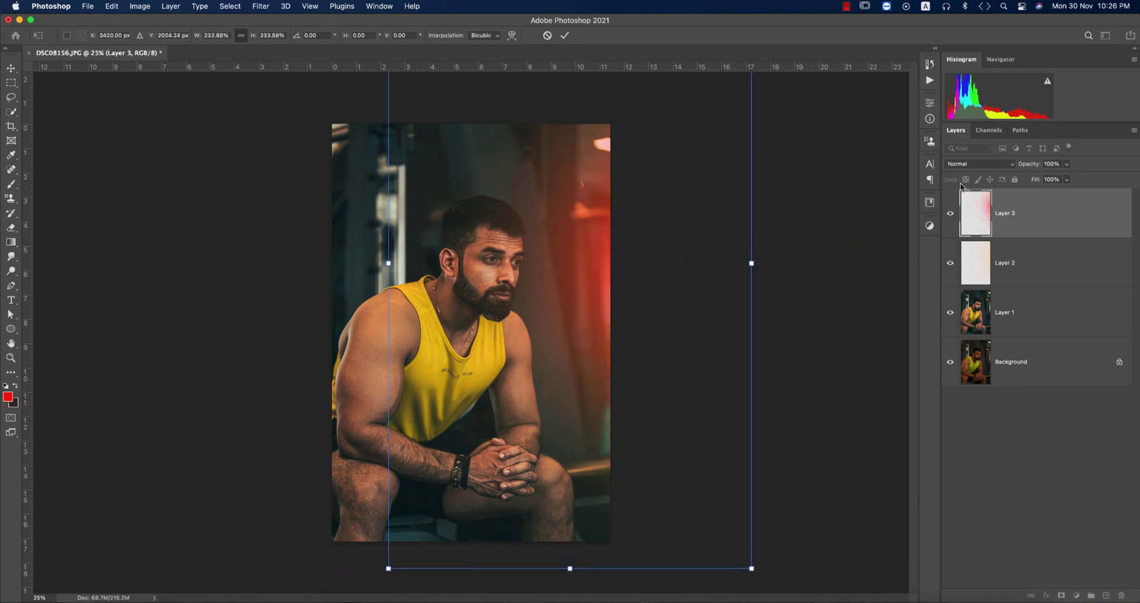
key(Return)
Set the red glow layer's blend mode to Screen and leave it as the active layer.
click(979, 164)
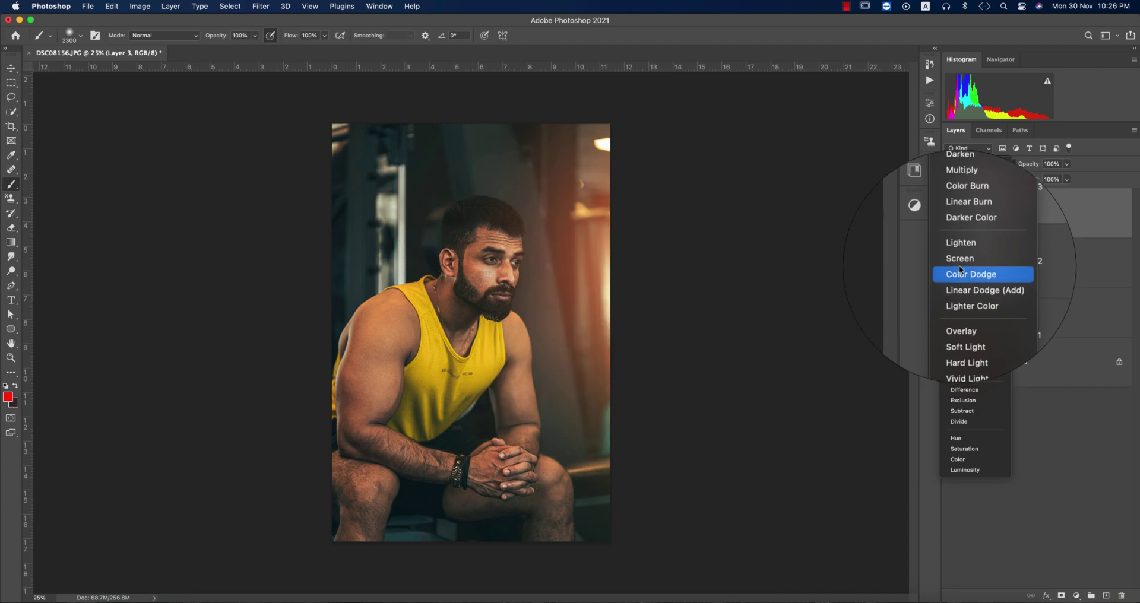
click(962, 261)
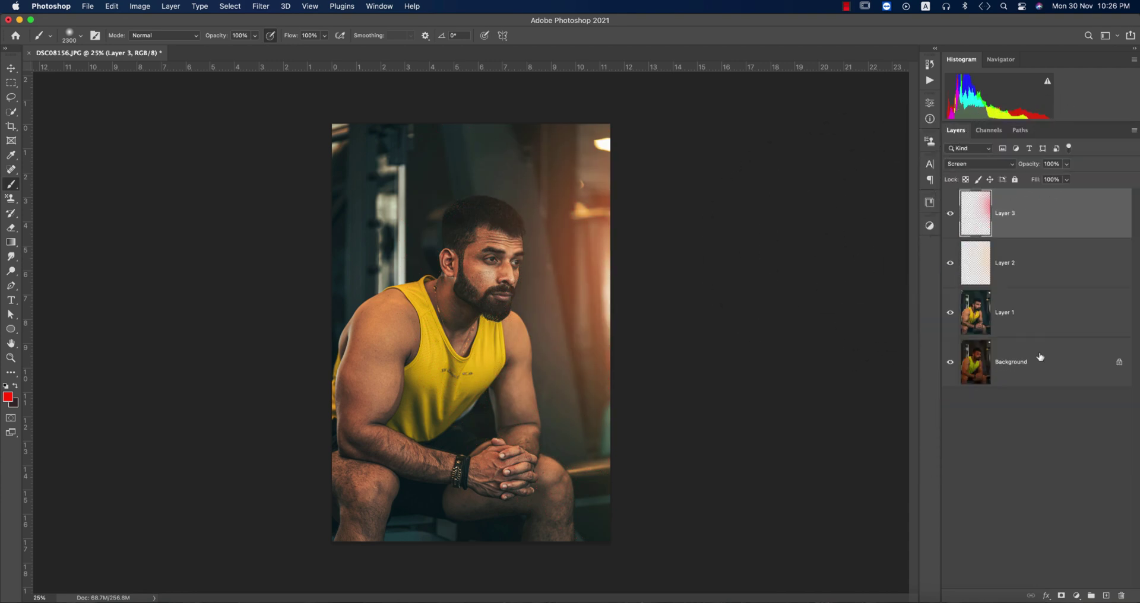
click(1050, 321)
click(1036, 216)
Place the red sparks image as an embedded object above the glow layers.
click(87, 6)
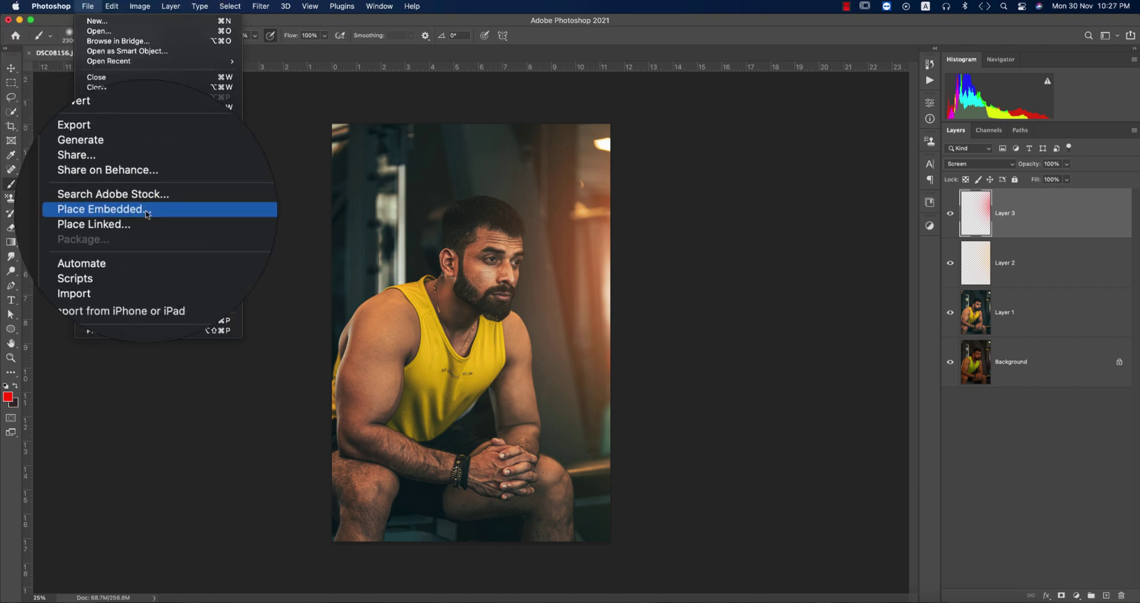
click(110, 212)
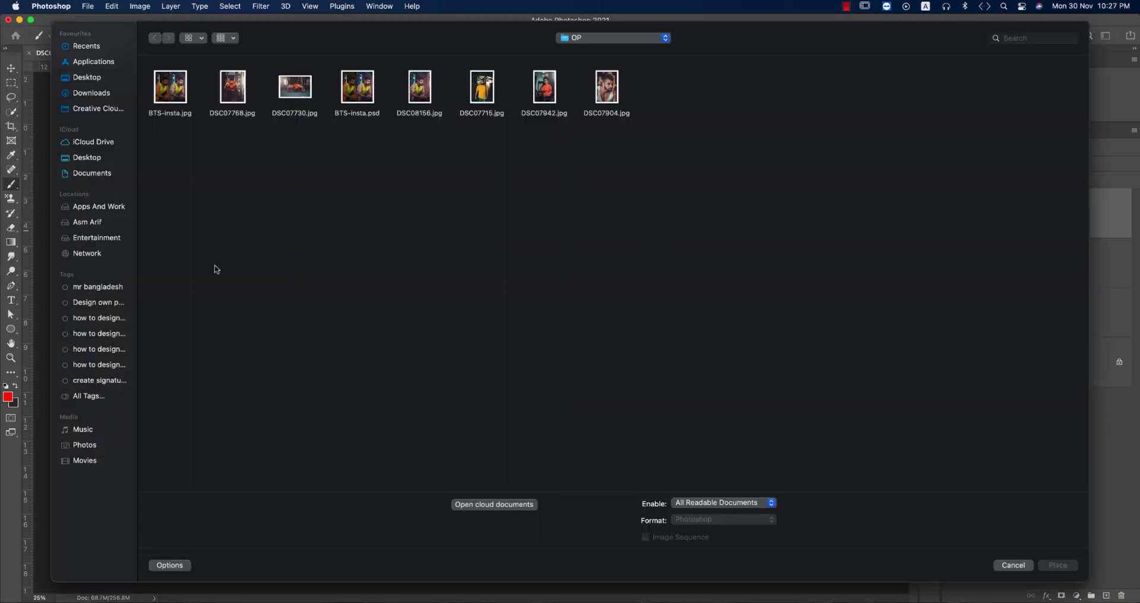
click(578, 38)
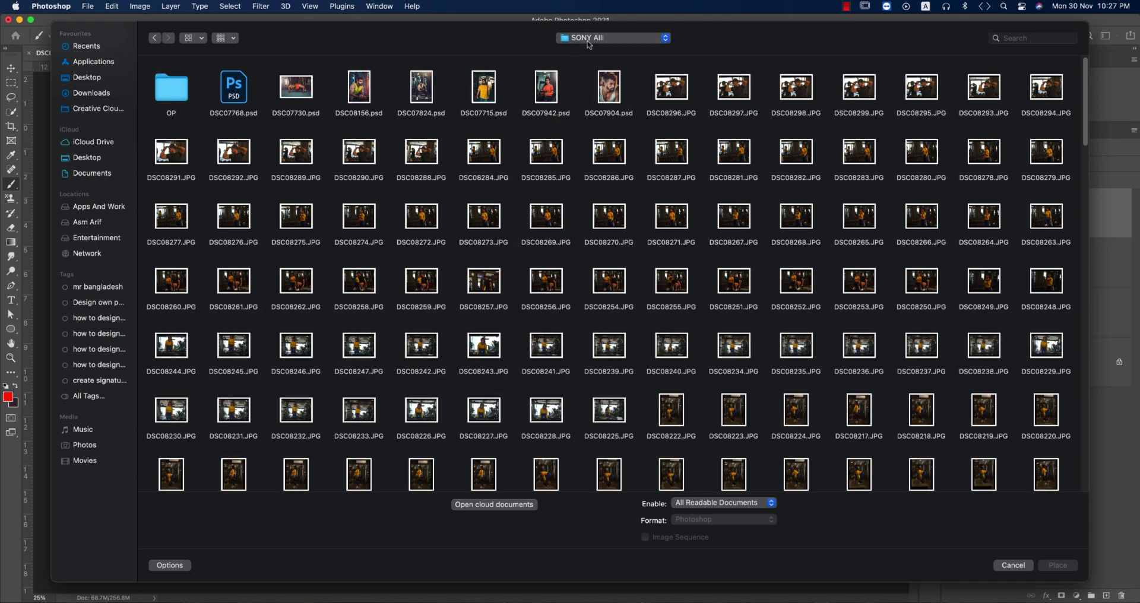
click(587, 40)
click(596, 49)
double_click(536, 94)
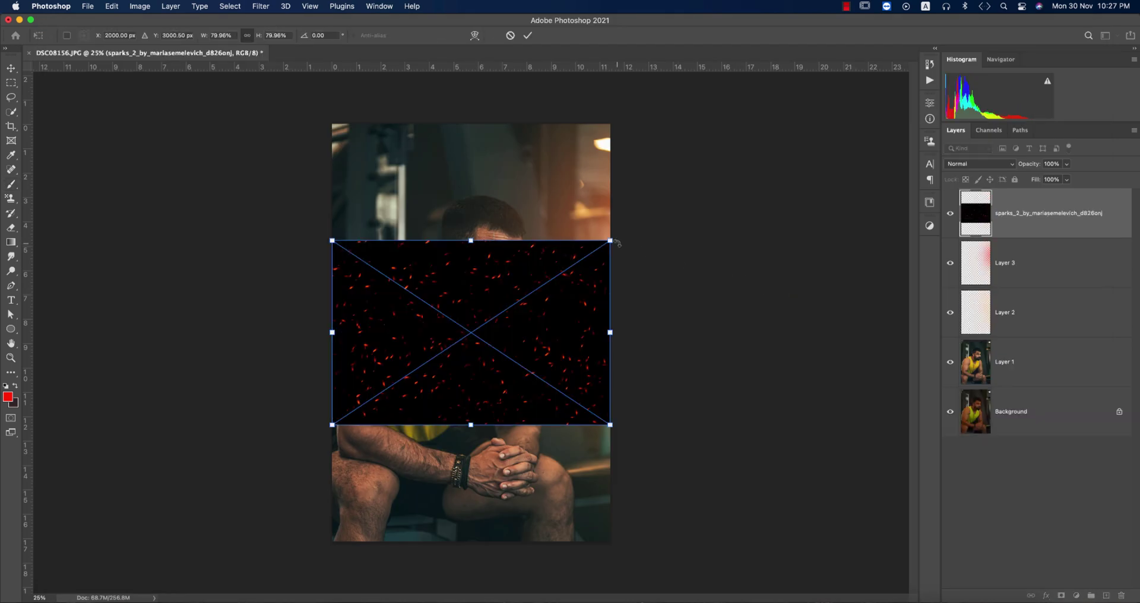
Rotate the sparks image to -90° and enlarge it to 172.38% so it covers the portrait, blending it with Screen.
drag(618, 241, 380, 128)
key(Return)
drag(380, 238, 475, 326)
click(979, 164)
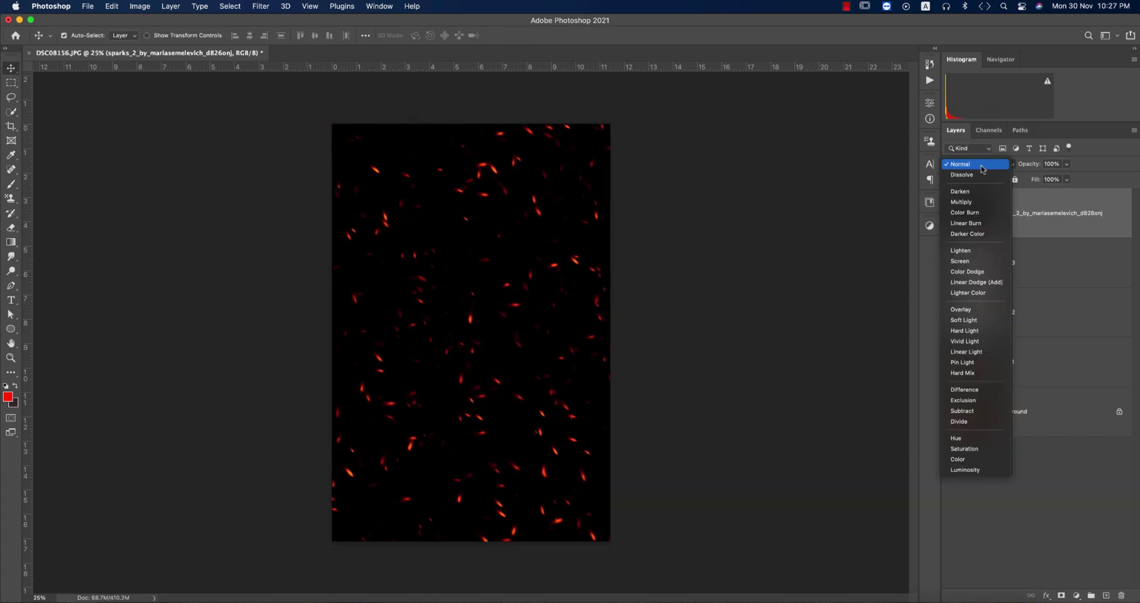
click(966, 261)
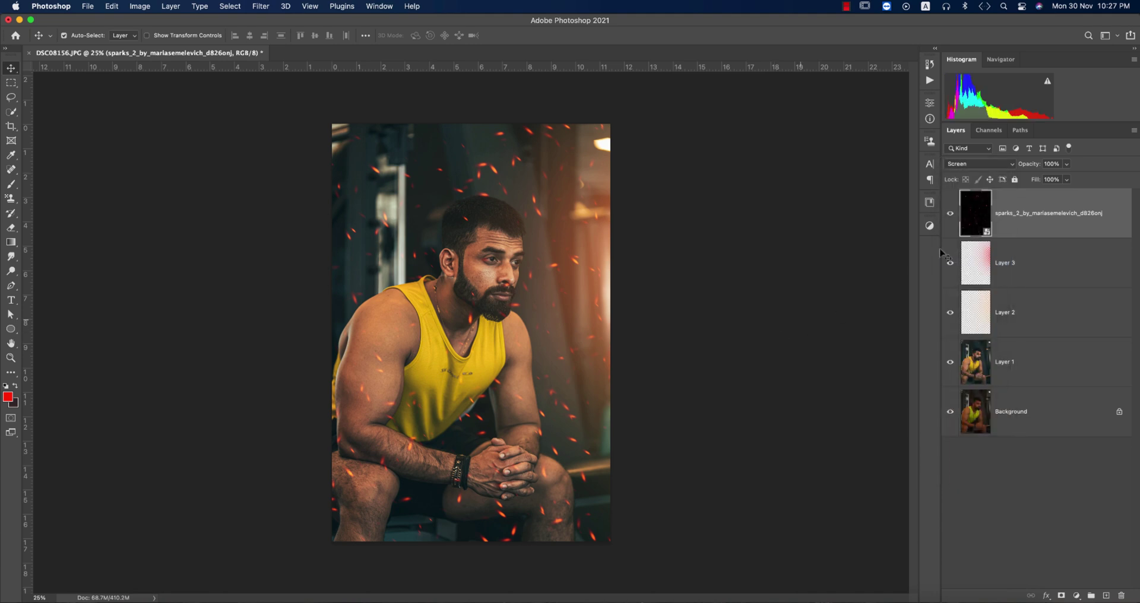
Enlarge the sparks layer to about 250% and reposition it so fewer, larger sparks surround the man.
key(super+t)
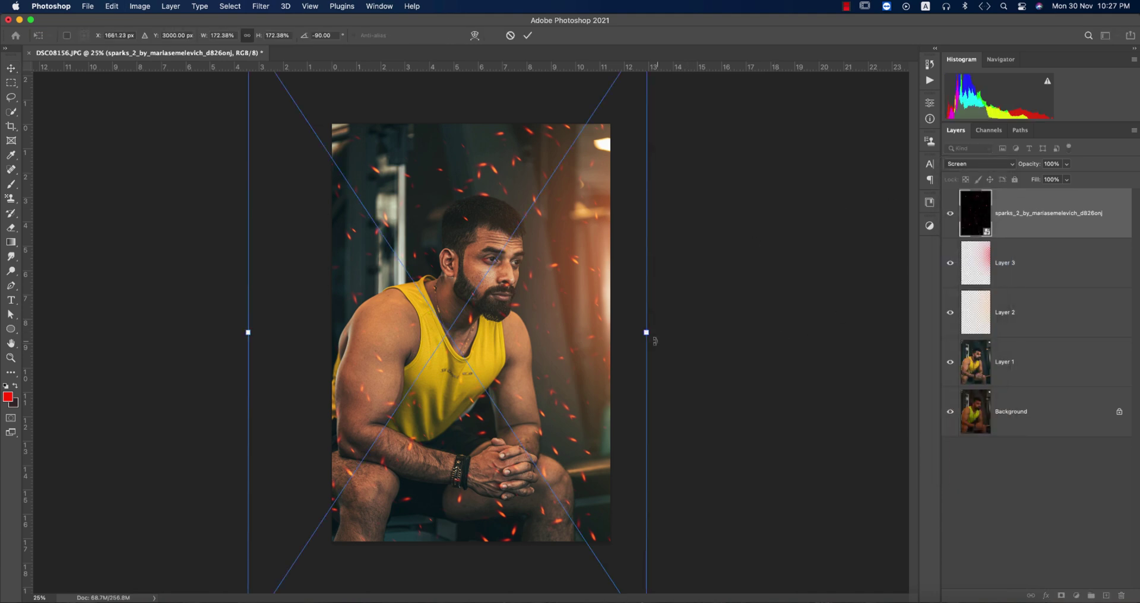
drag(646, 333, 736, 331)
drag(572, 351, 528, 401)
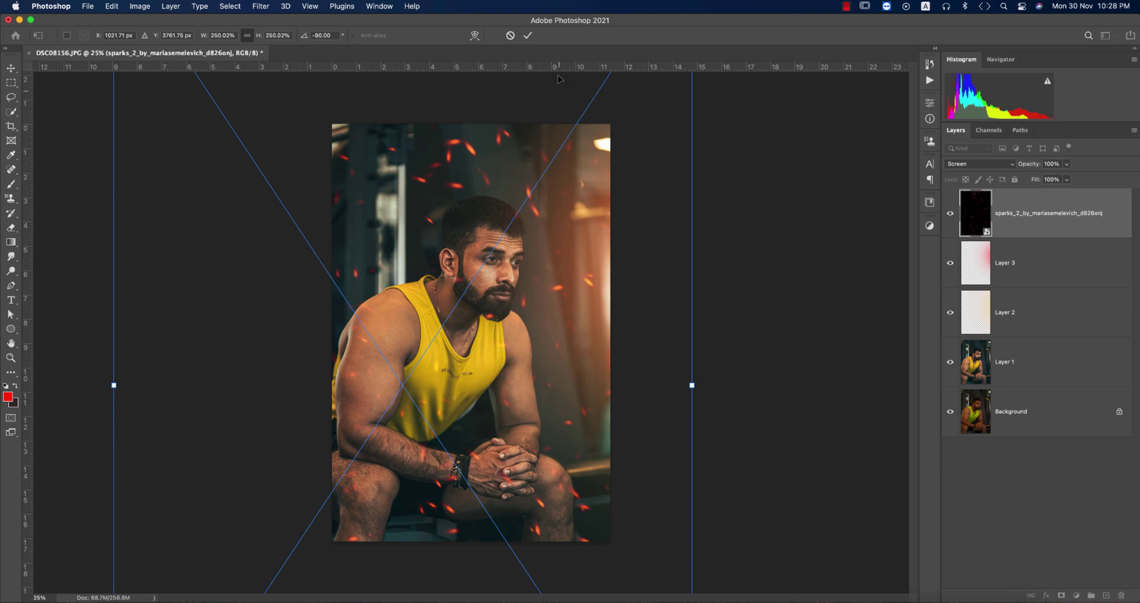
click(526, 35)
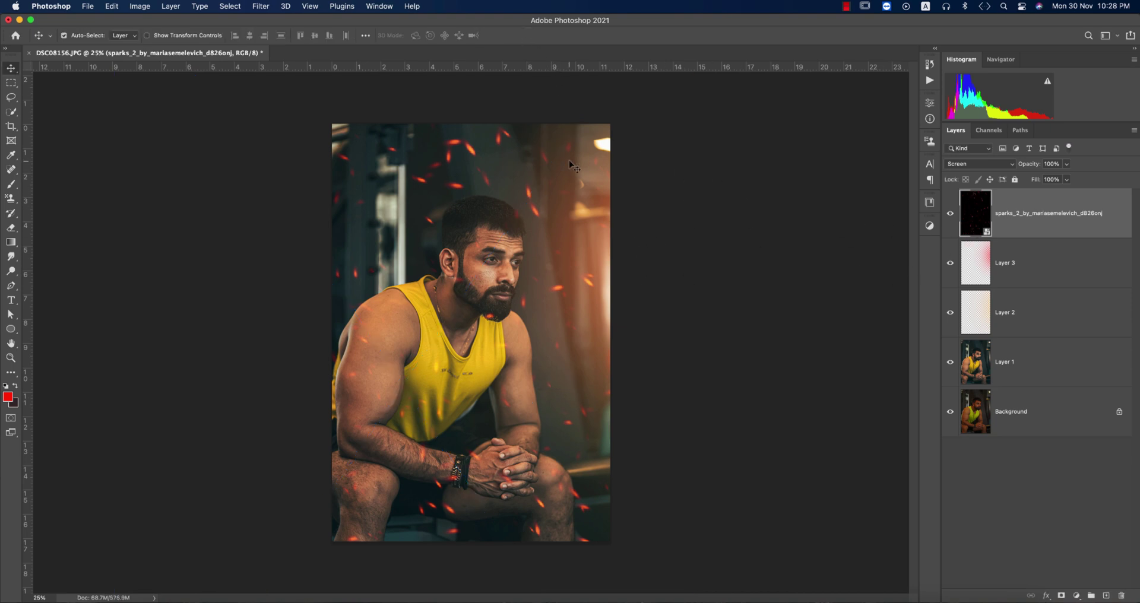
Apply Motion Blur to the sparks layer with a distance of 61 pixels, adjusting the blur angle.
click(260, 6)
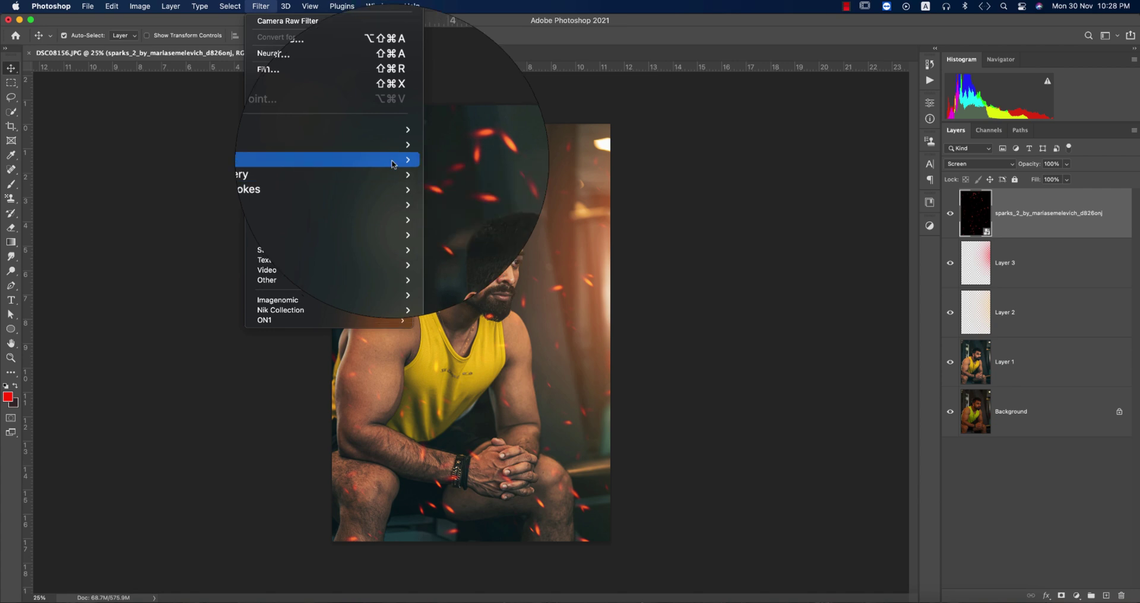
mouse_move(391, 164)
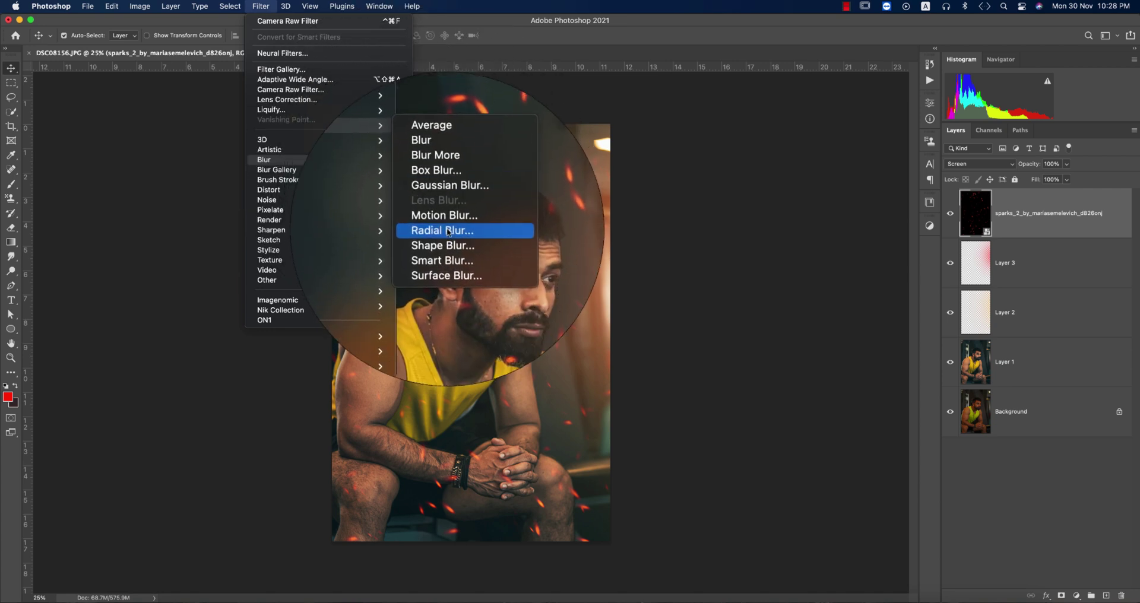
click(444, 215)
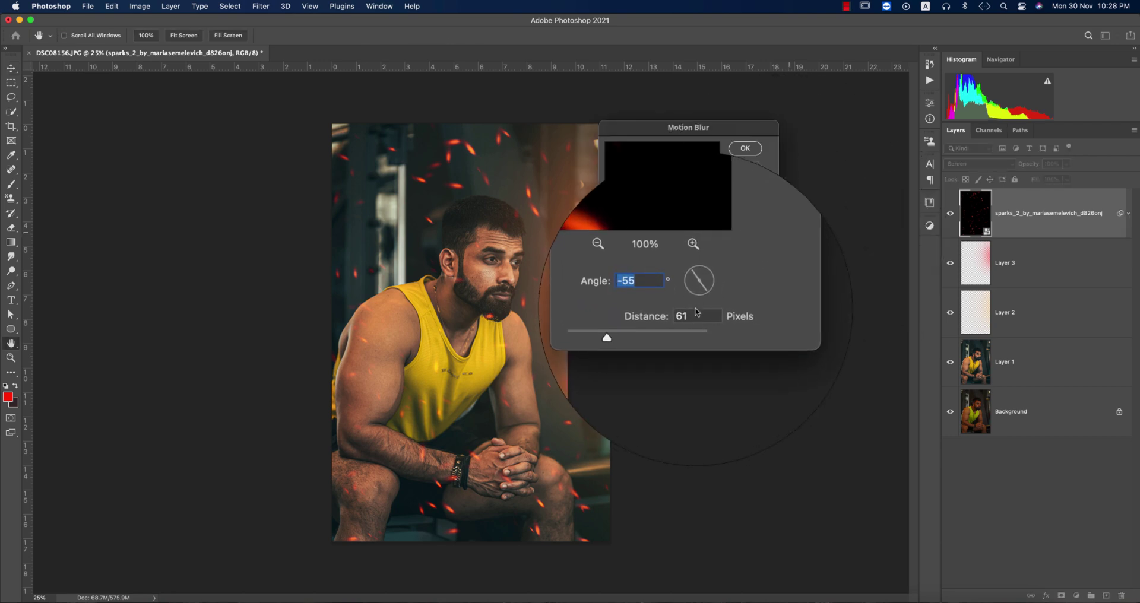
click(707, 297)
drag(705, 295, 706, 295)
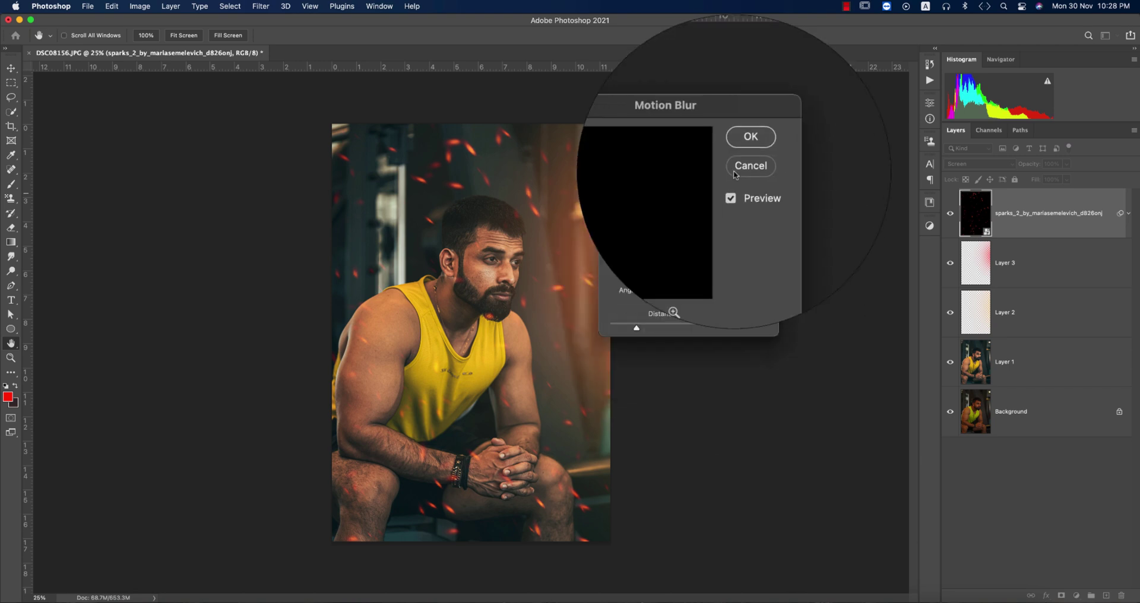
click(742, 148)
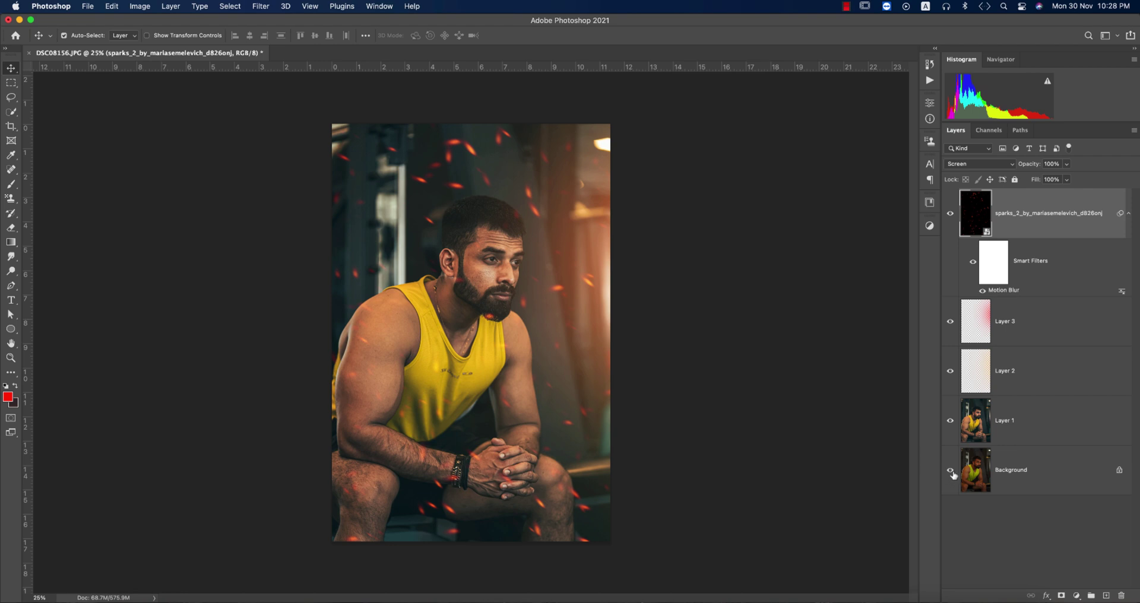
Compare the edit with the original Background, and combine the sparks layer, Layer 3, Layer 2 and Layer 1 into one smart object.
alt+click(951, 471)
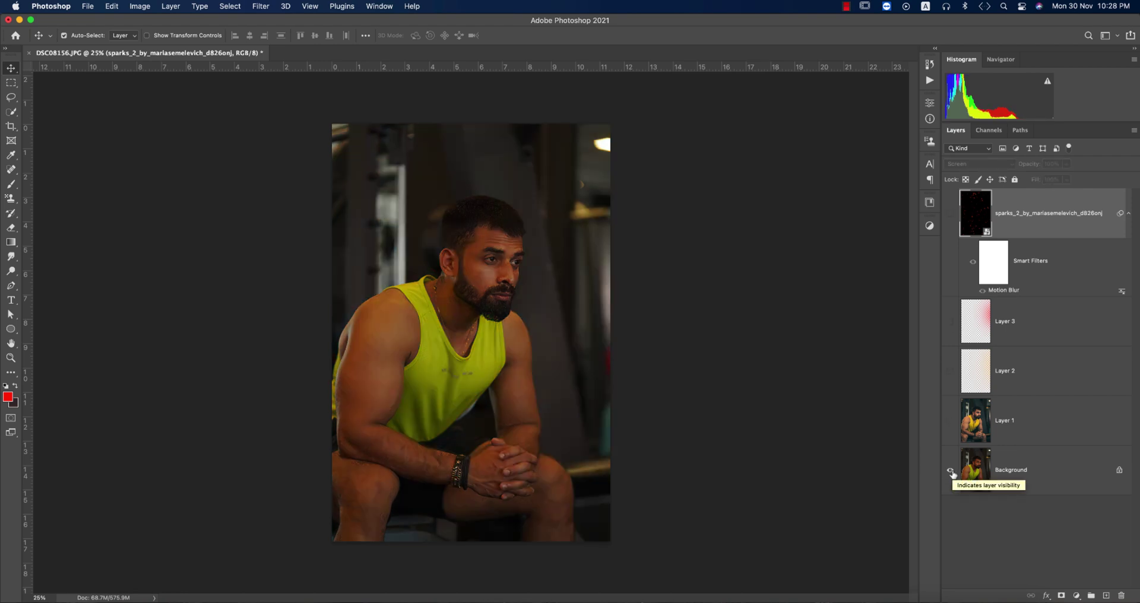
alt+click(950, 470)
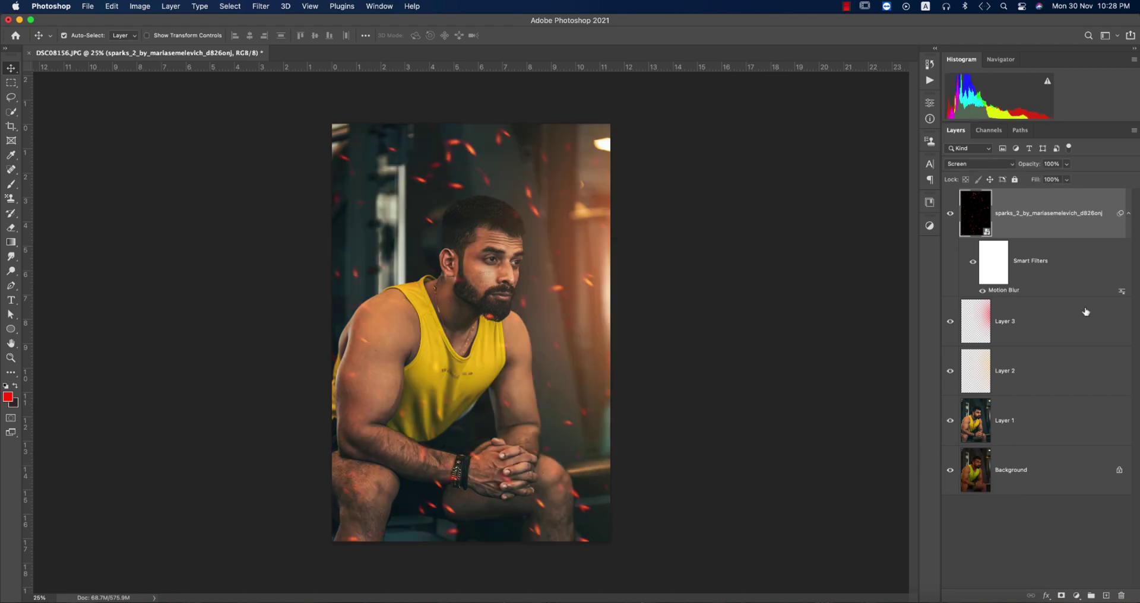
shift+click(1078, 433)
right_click(1076, 432)
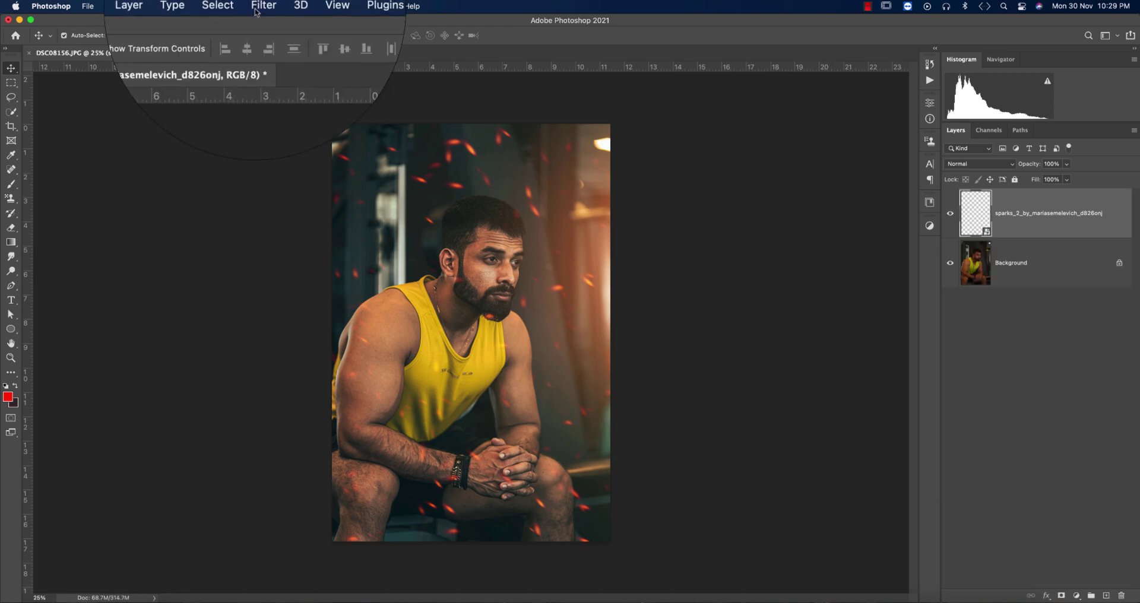
Apply the Color Efex Pro 4 Cross Processing filter to the combined smart object using method C04, adjusting its strength.
click(261, 6)
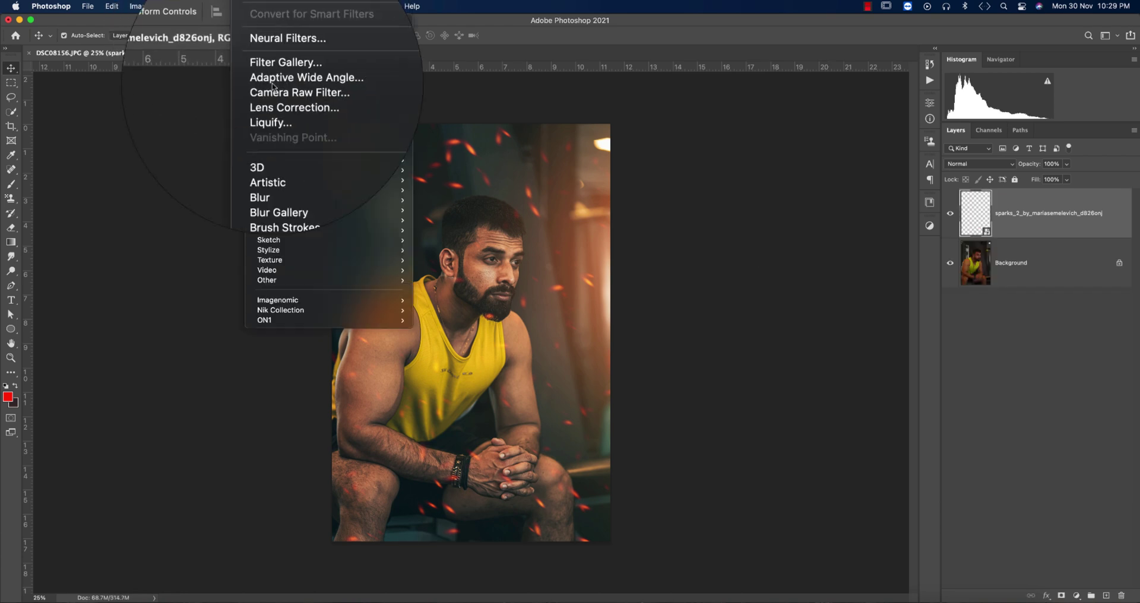
mouse_move(292, 311)
click(462, 320)
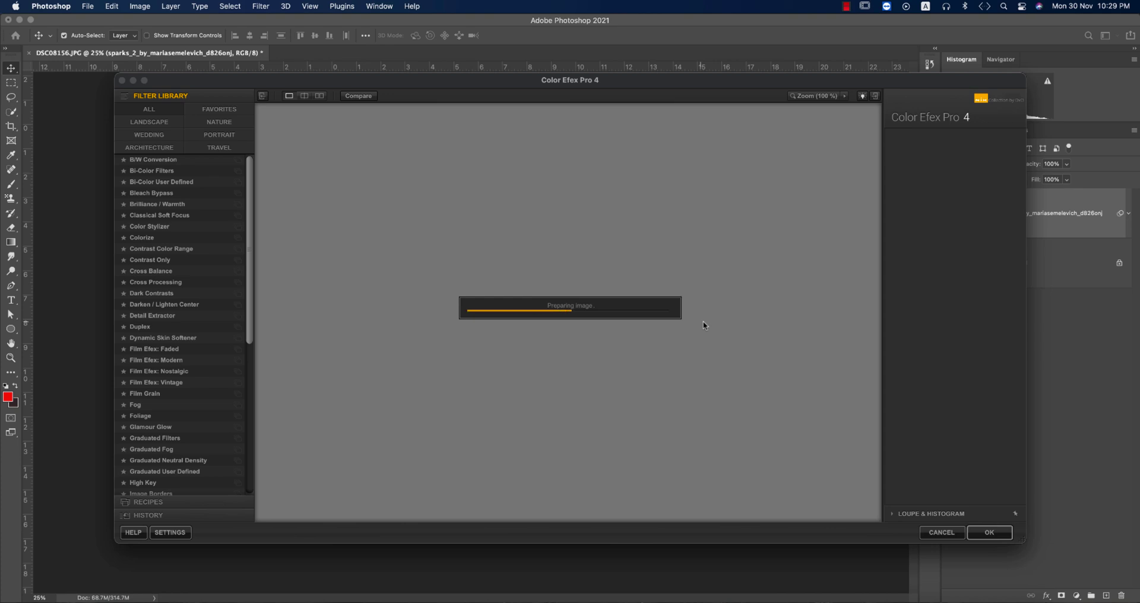
click(663, 353)
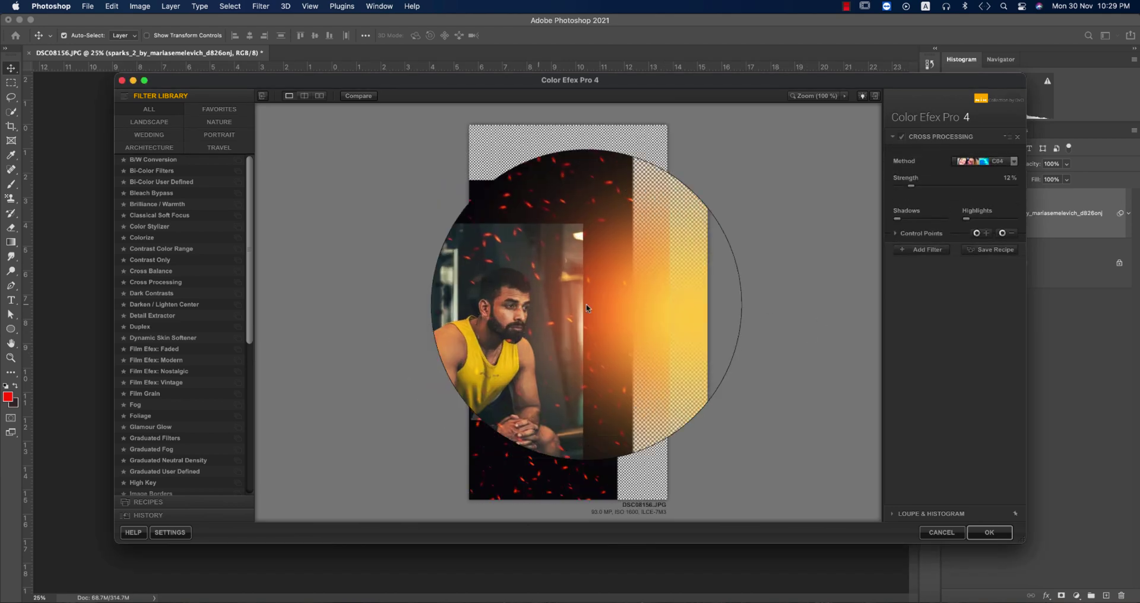
click(988, 165)
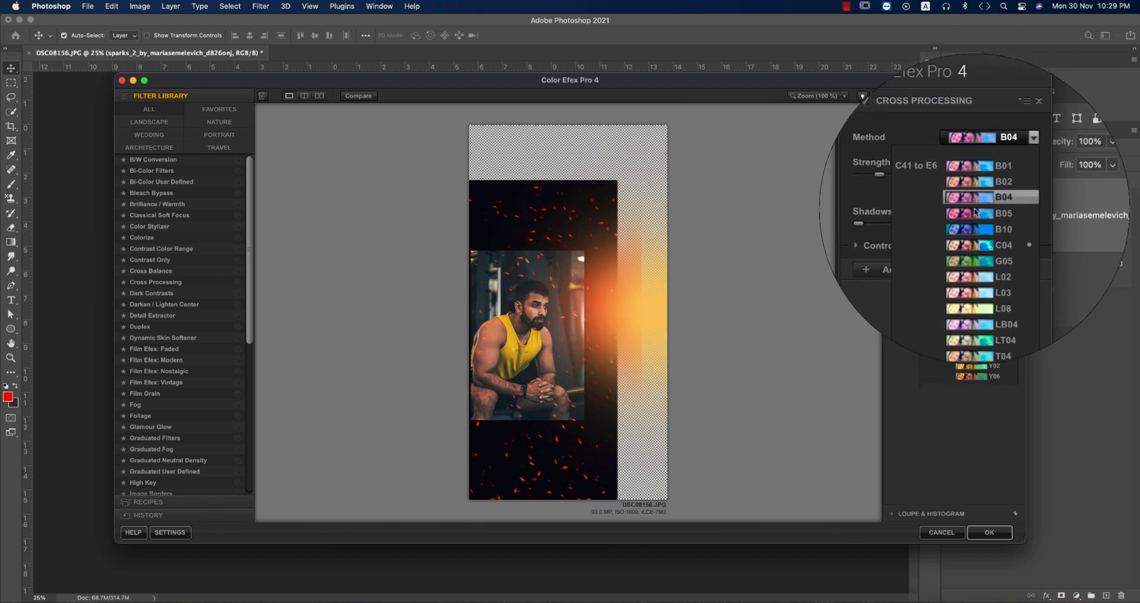
click(973, 234)
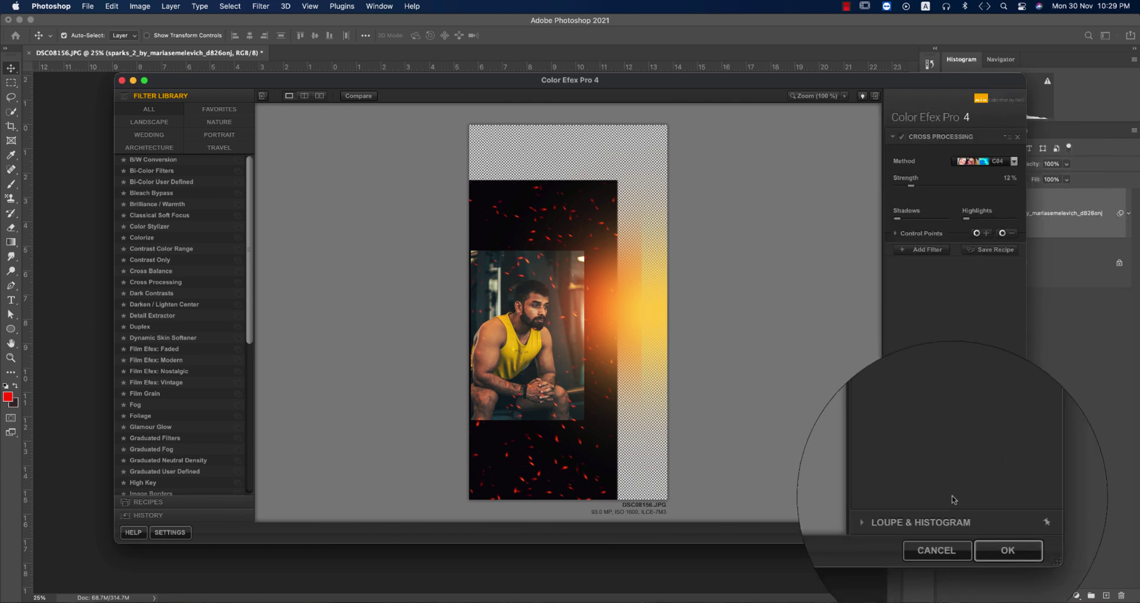
click(1008, 180)
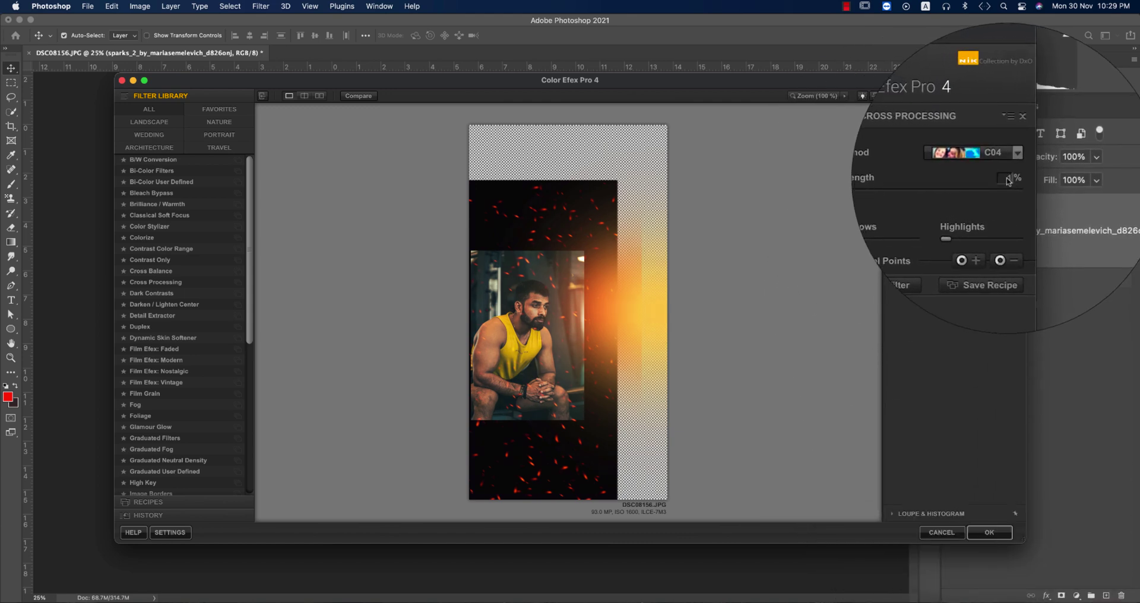
click(989, 532)
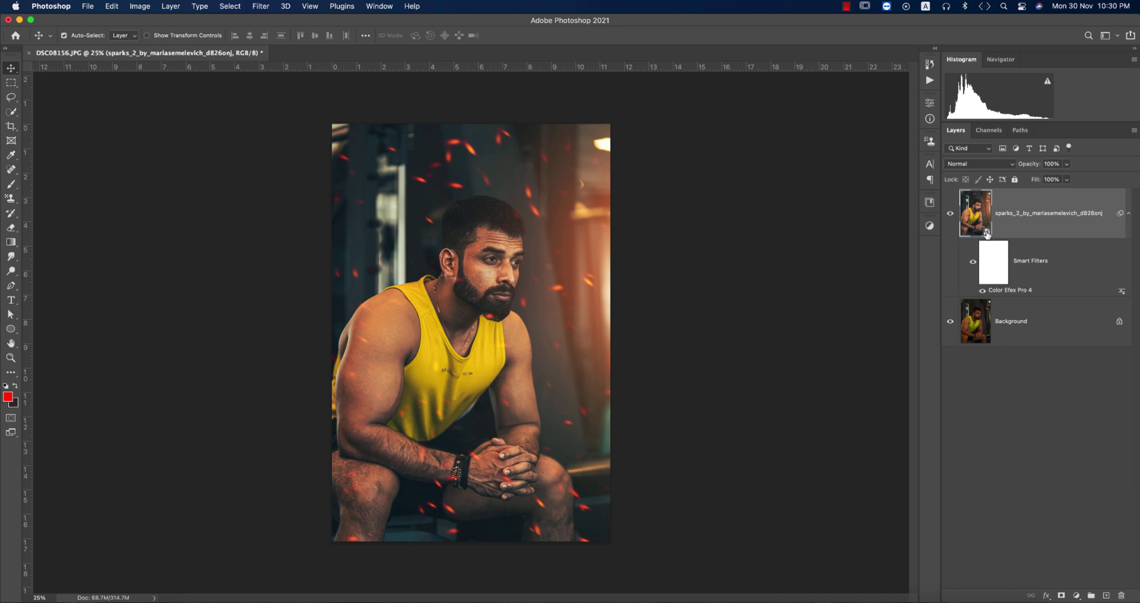
Duplicate the filtered smart object and rasterize the copy into a regular pixel layer.
key(super+j)
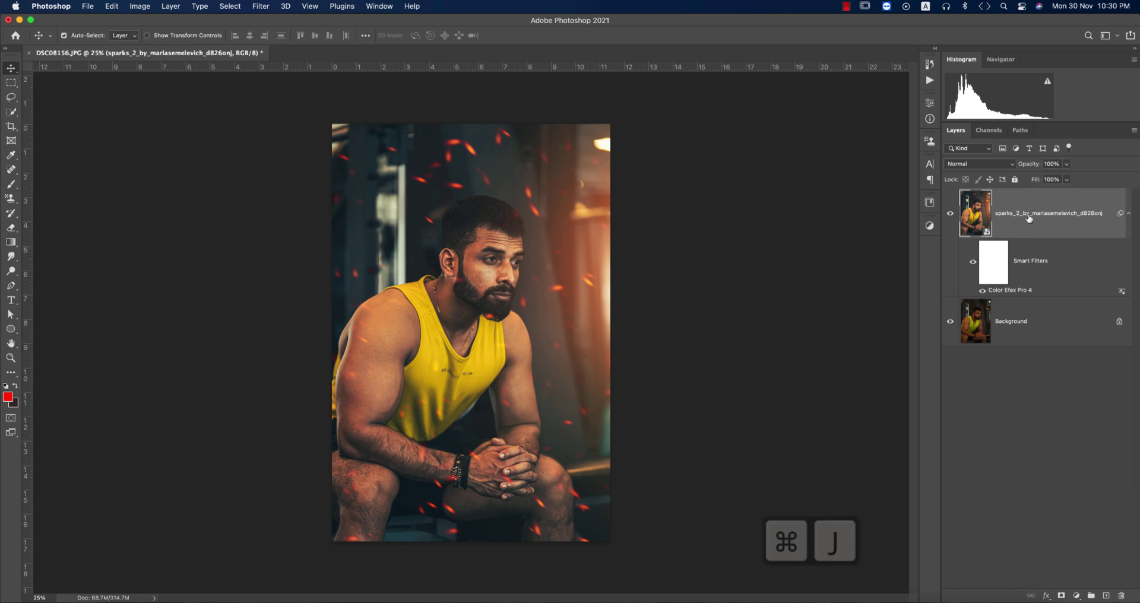
key(super)
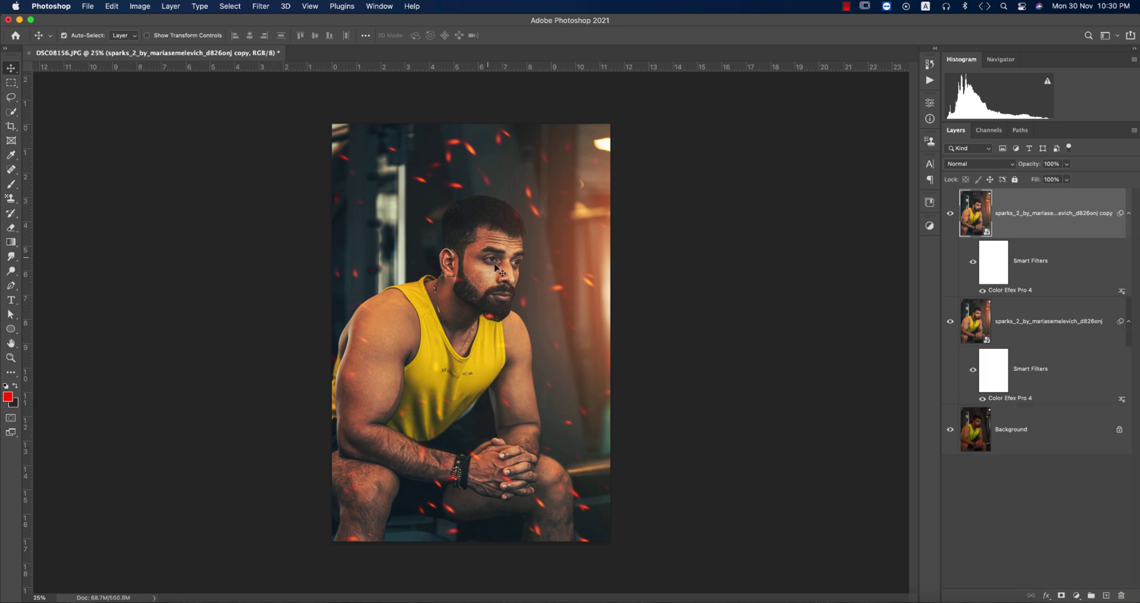
click(961, 171)
click(1066, 216)
right_click(1066, 217)
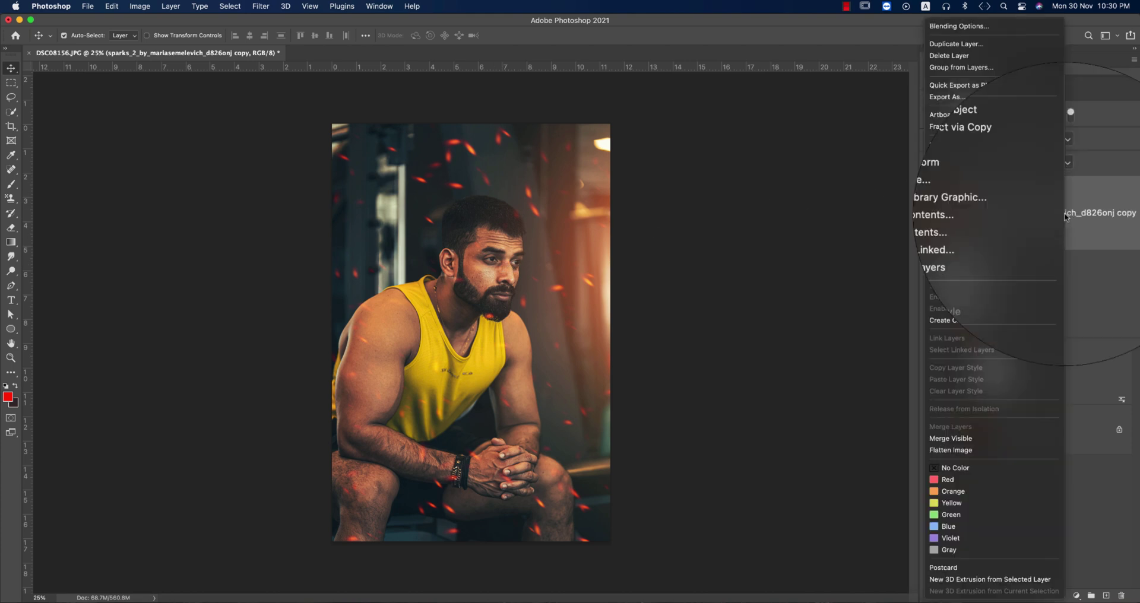
click(986, 266)
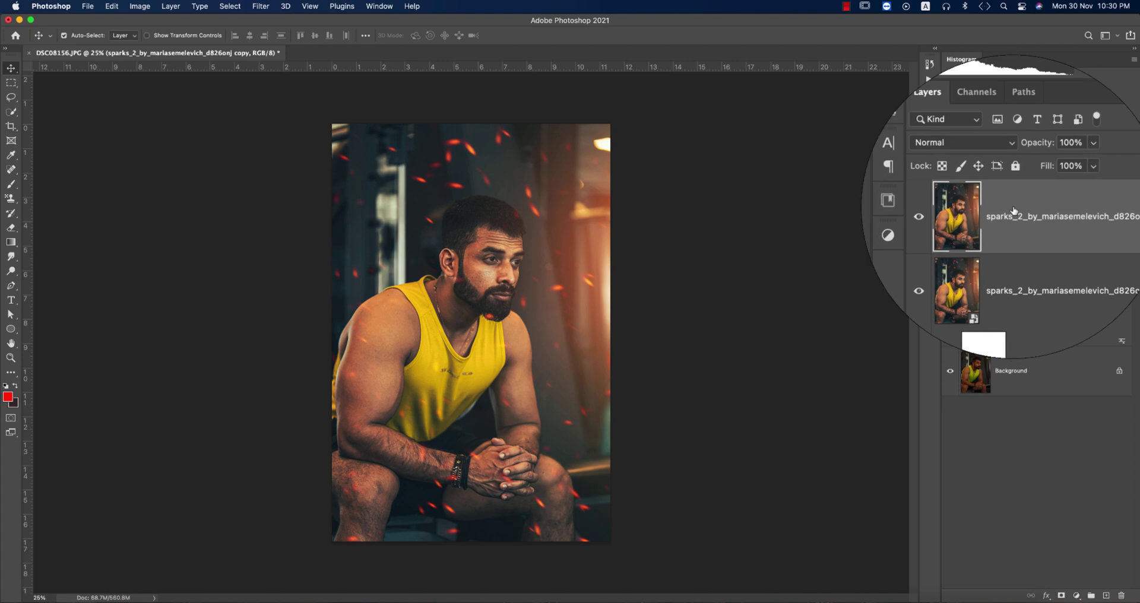
Rename the rasterized copy as sharpness and set its blend mode to Hard Light.
click(980, 164)
click(1073, 205)
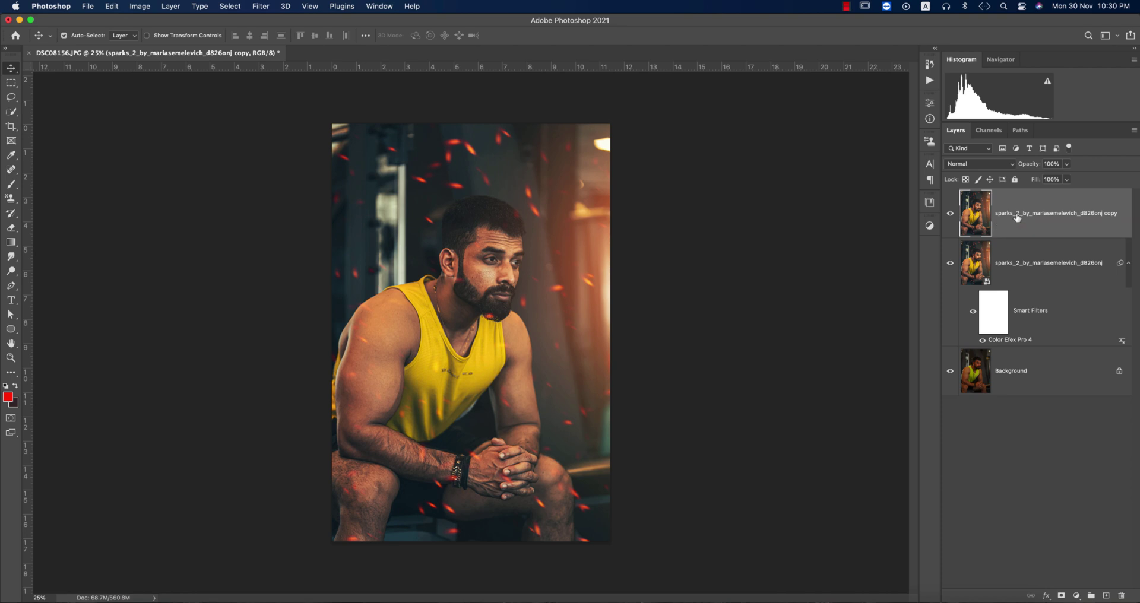
text(sharpness)
key(Return)
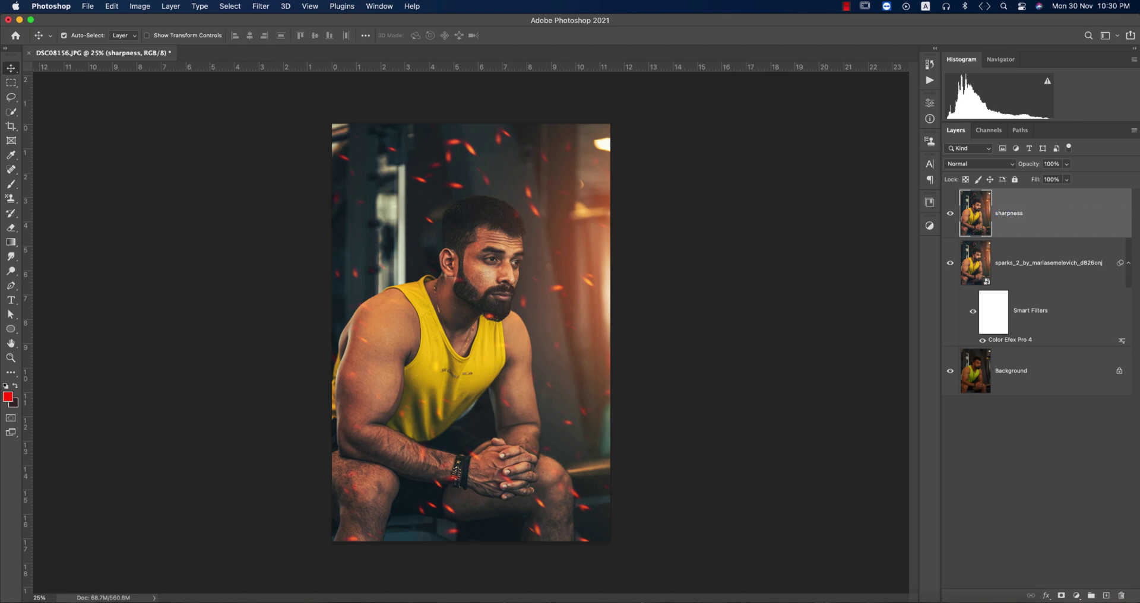
click(974, 167)
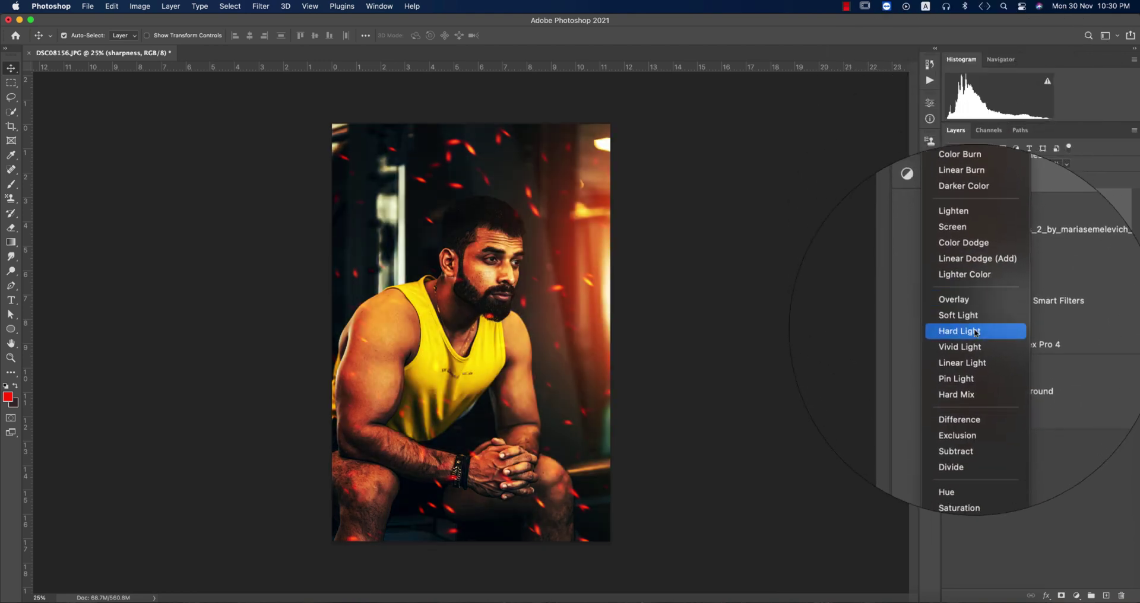
click(975, 332)
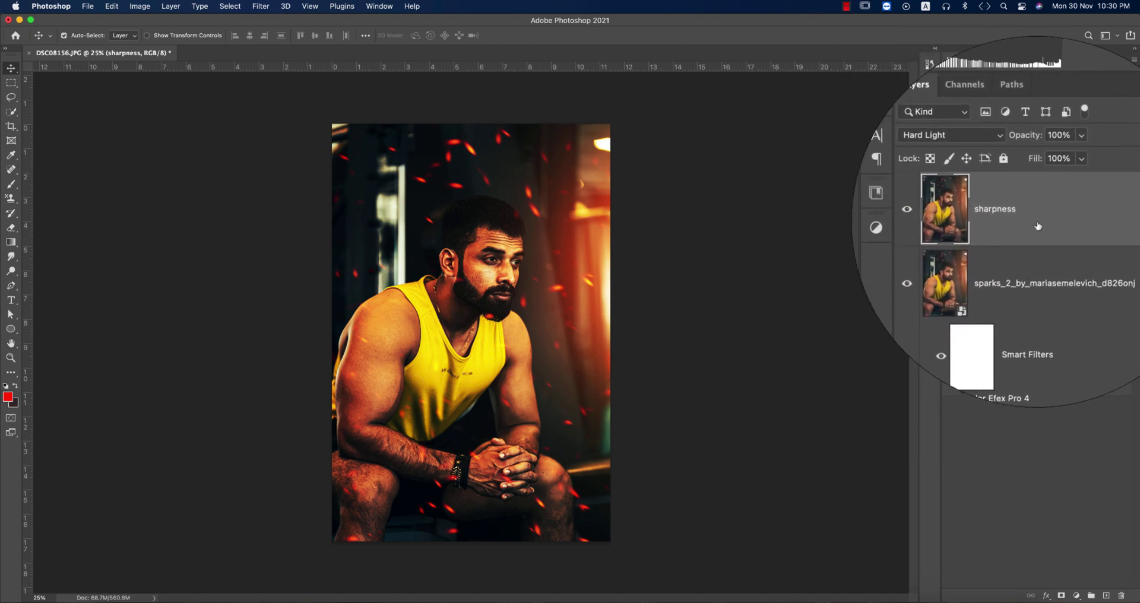
Apply a High Pass filter with a radius of 3.0 pixels to the sharpness layer.
click(261, 6)
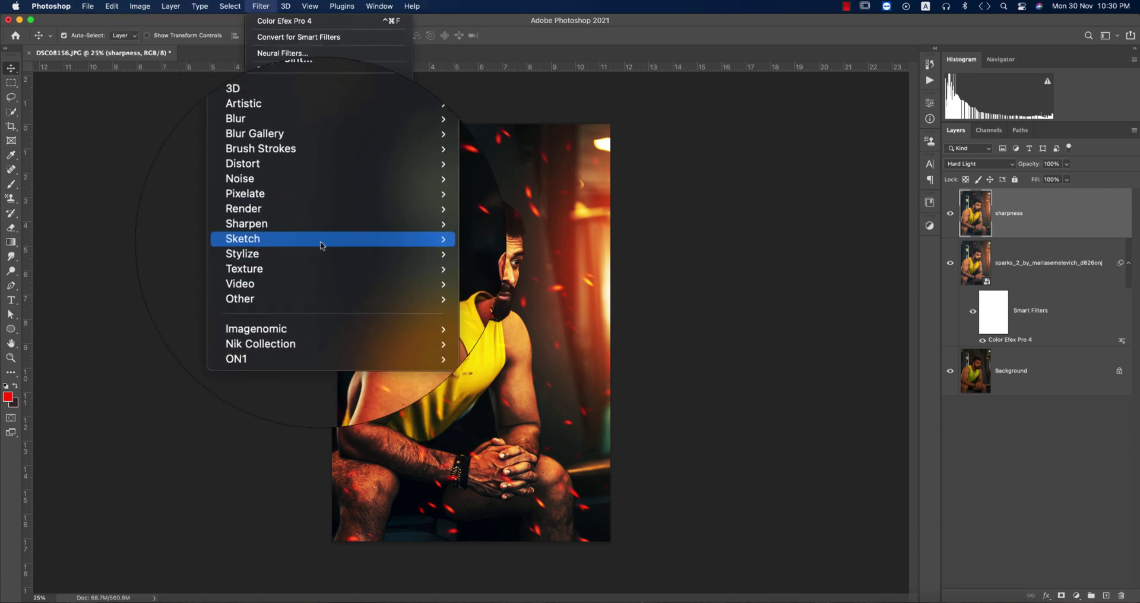
mouse_move(324, 285)
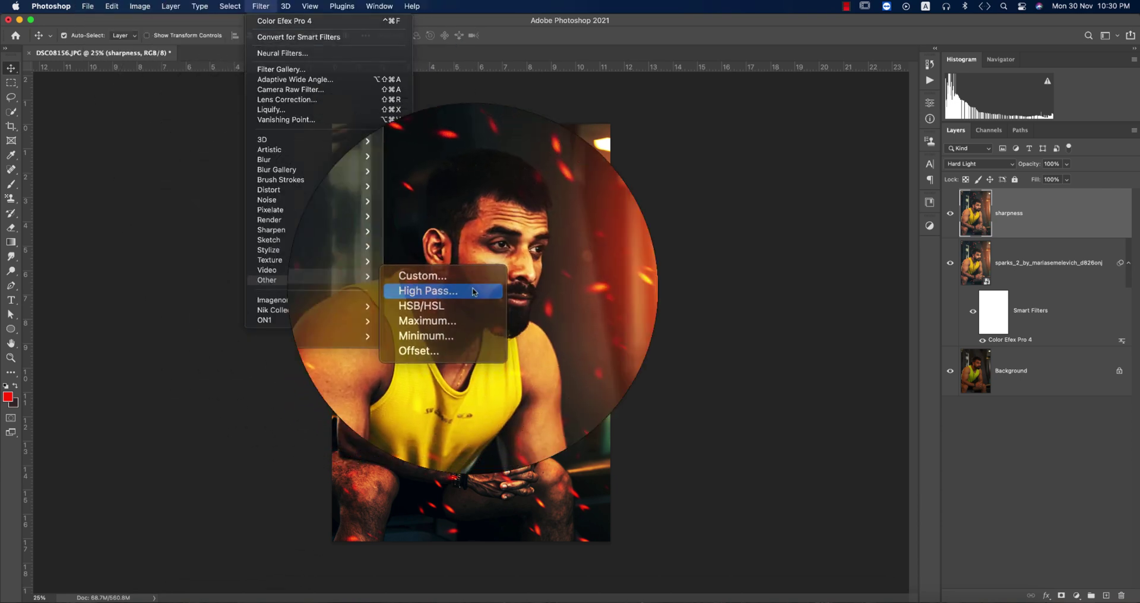
click(427, 290)
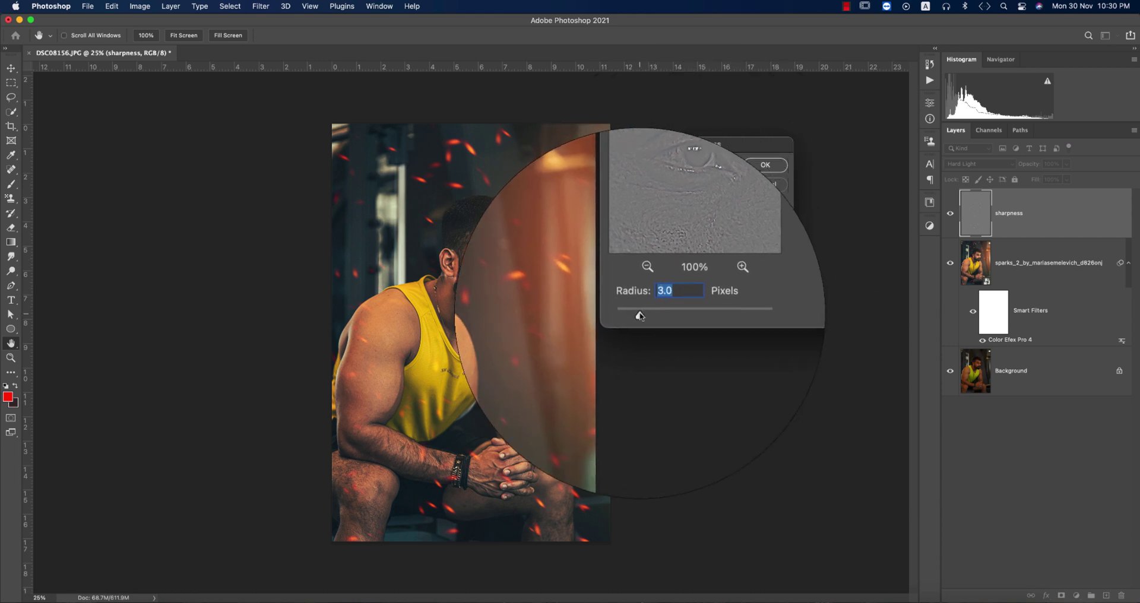
click(761, 165)
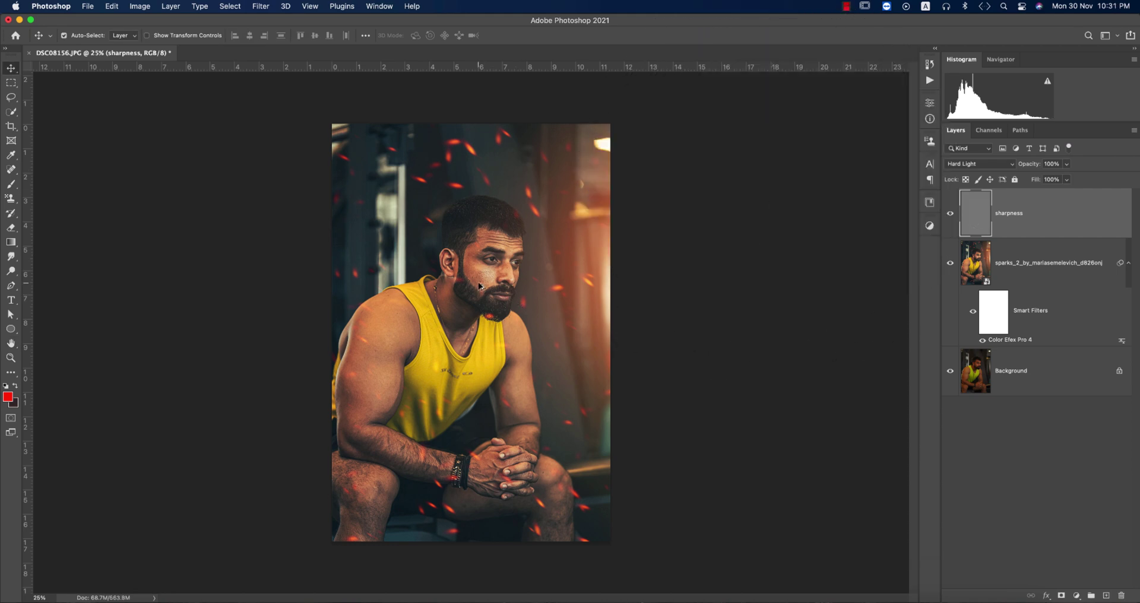
Examine the face with and without the sharpness layer, and compare the whole finished portrait with the original Background.
scroll(482, 290, up, 5)
scroll(478, 286, down, 2)
scroll(478, 286, down, 4)
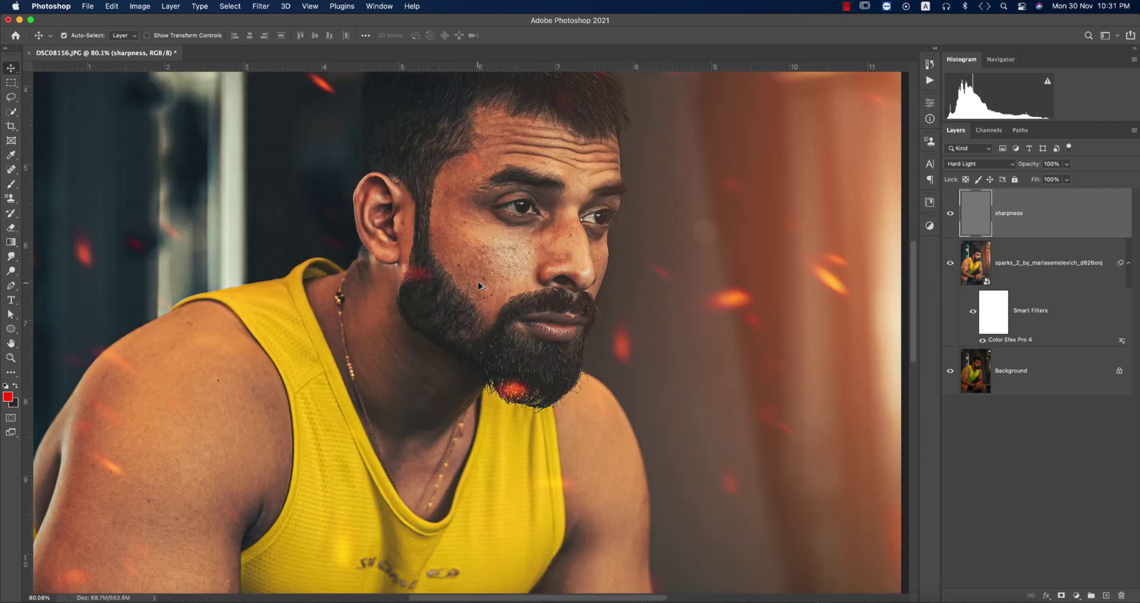
click(950, 214)
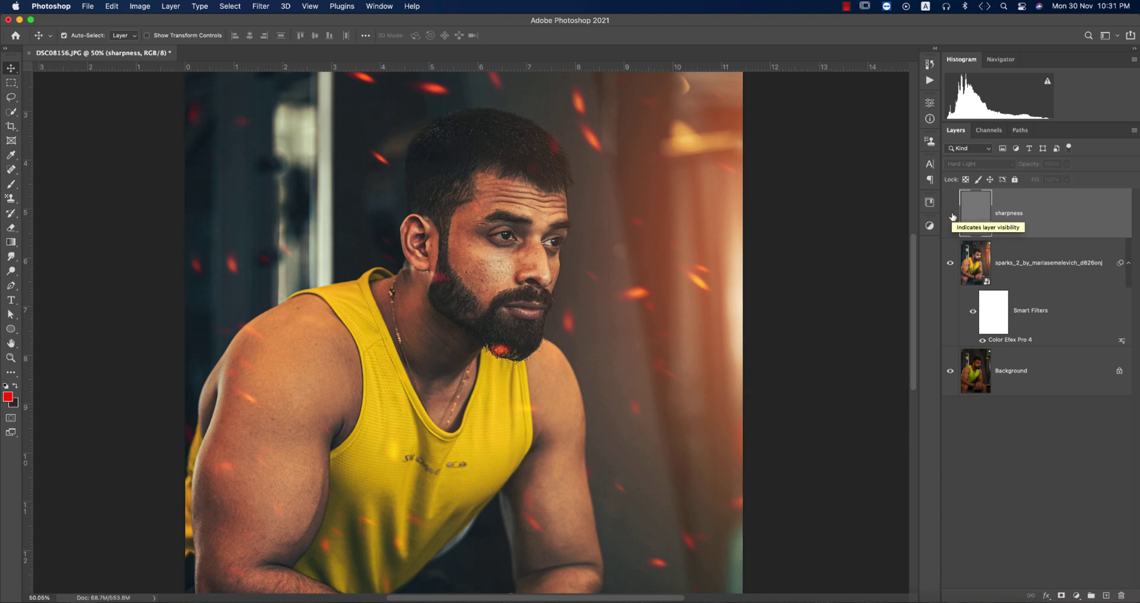
click(951, 214)
key(super+0)
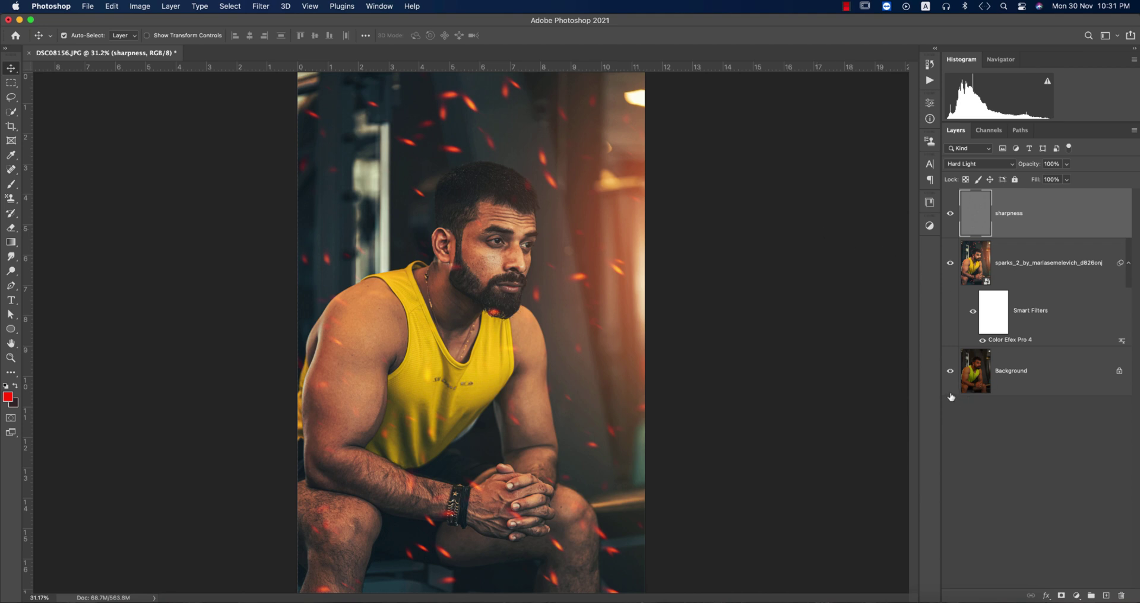
alt+click(949, 372)
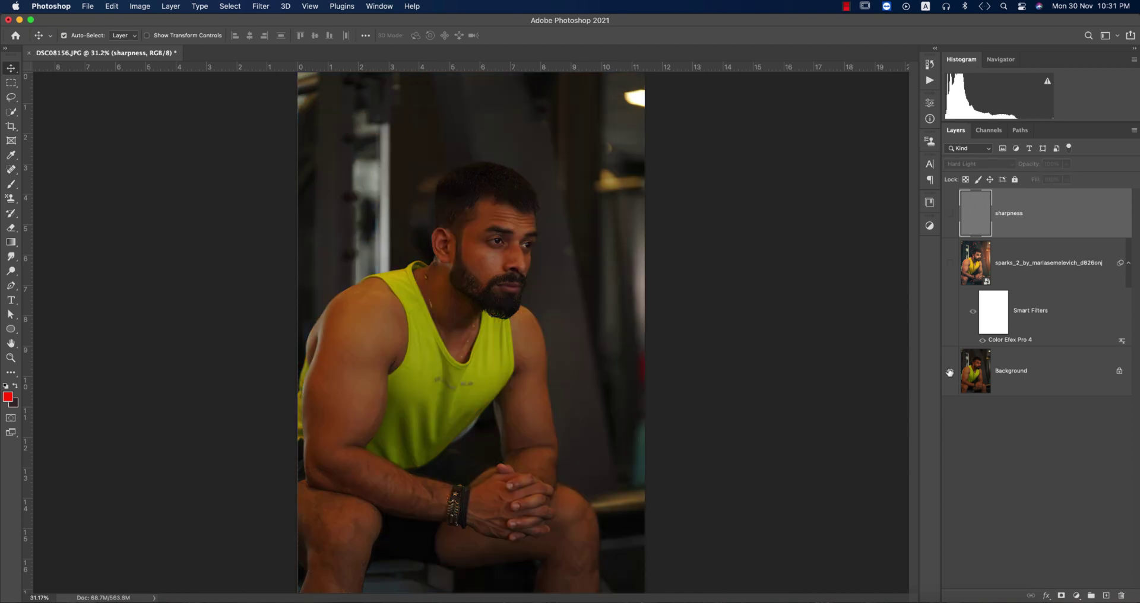
alt+click(950, 373)
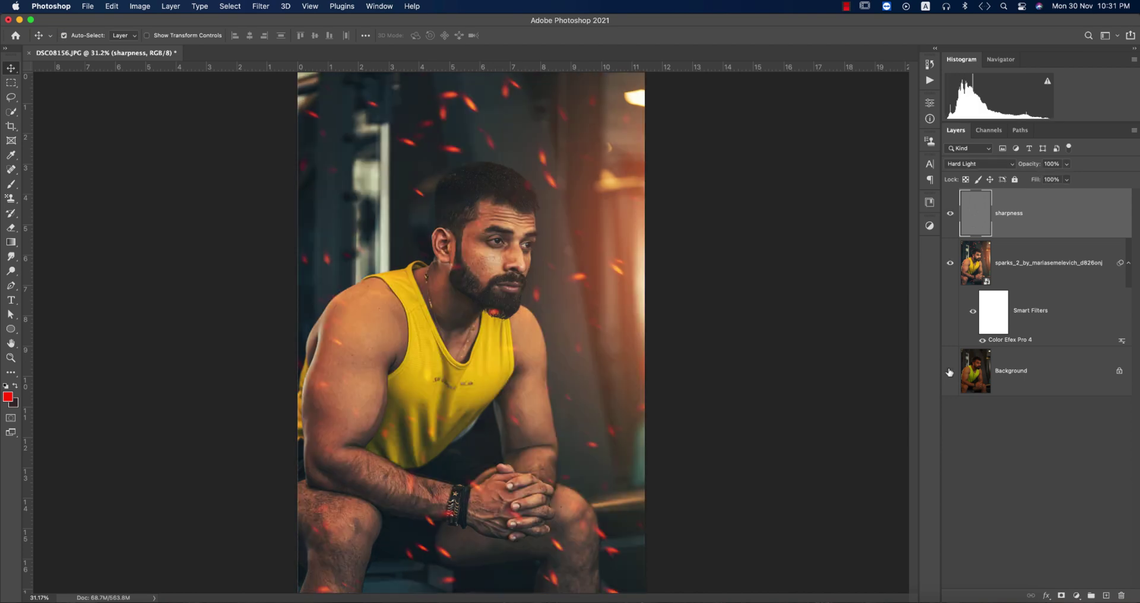
click(793, 333)
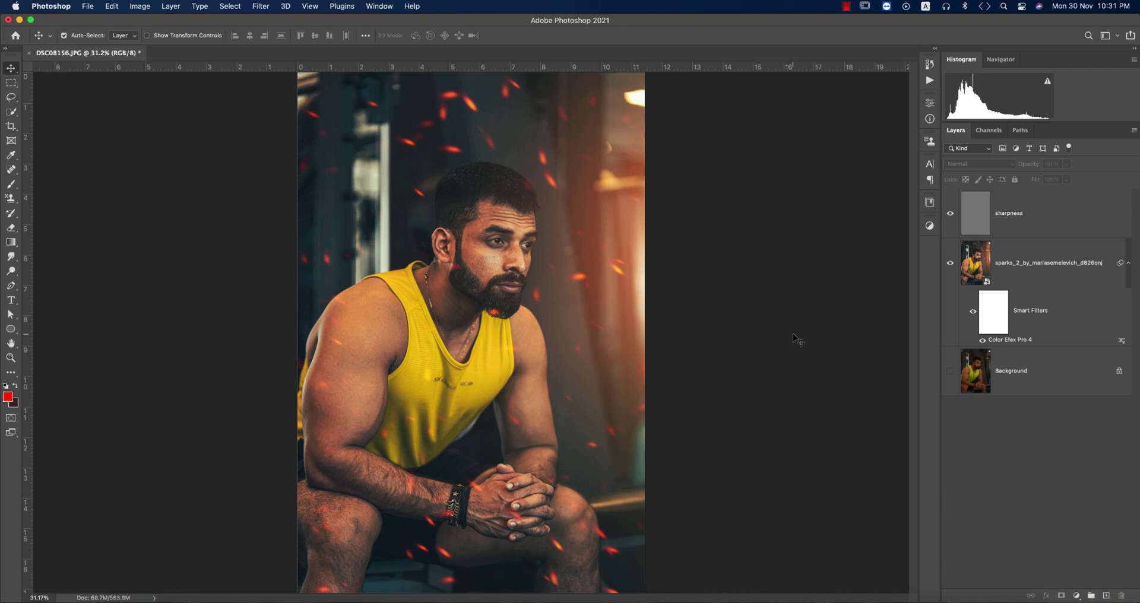